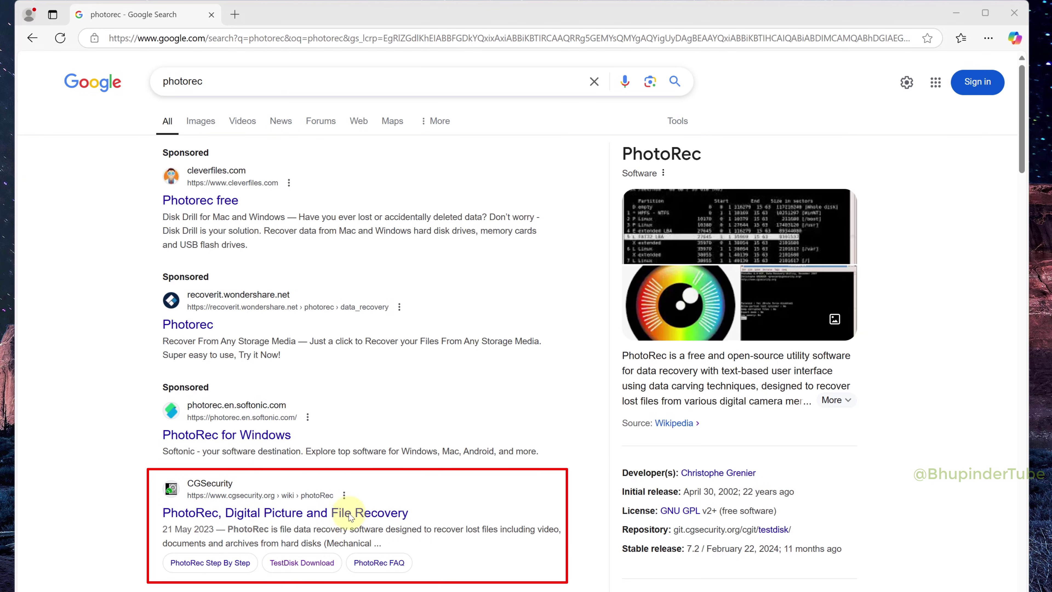
Go from the CGSecurity PhotoRec search result to the TestDisk & PhotoRec download page.
left_click(274, 513)
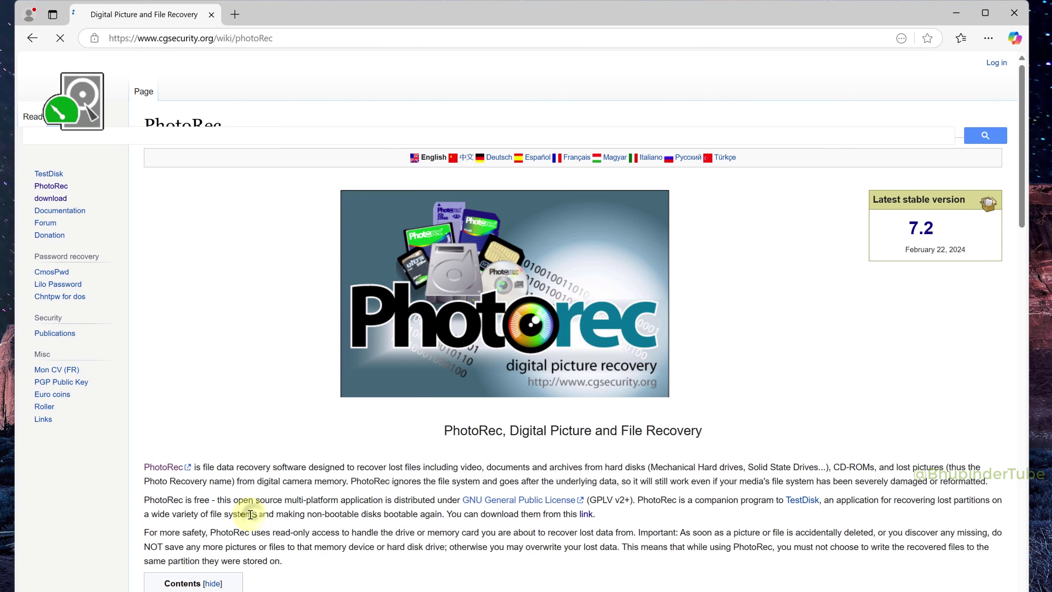
left_click(49, 200)
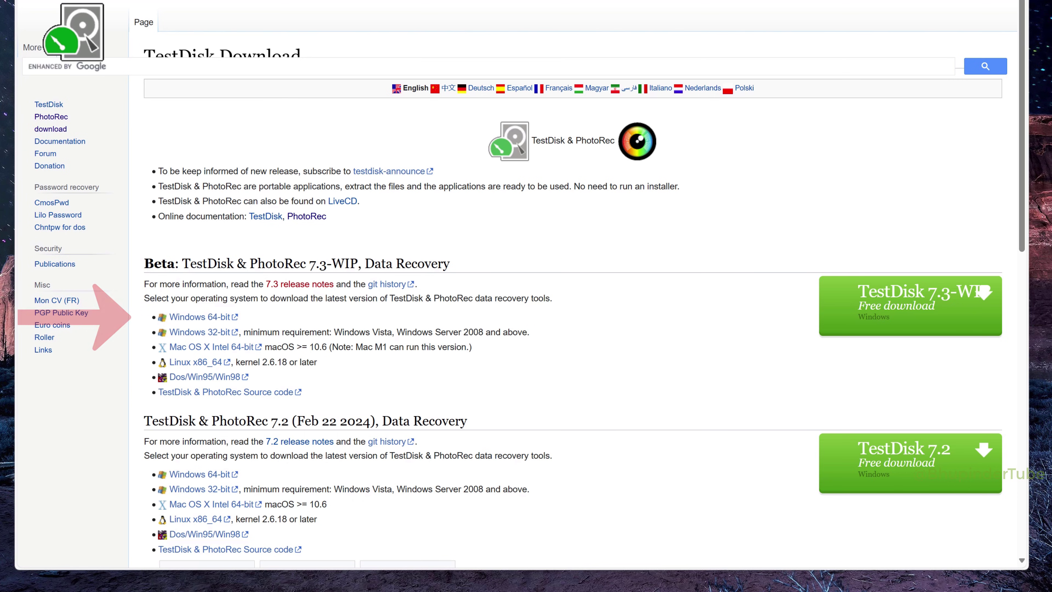
Download the 7.3-WIP Windows 64-bit zip and extract it into the Downloads folder.
left_click(193, 317)
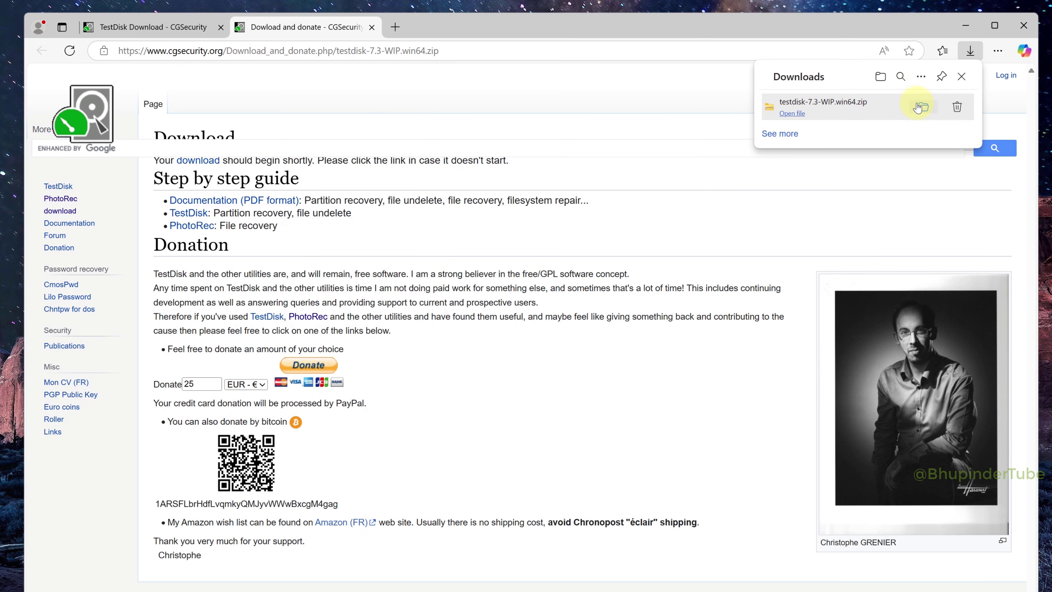
left_click(919, 107)
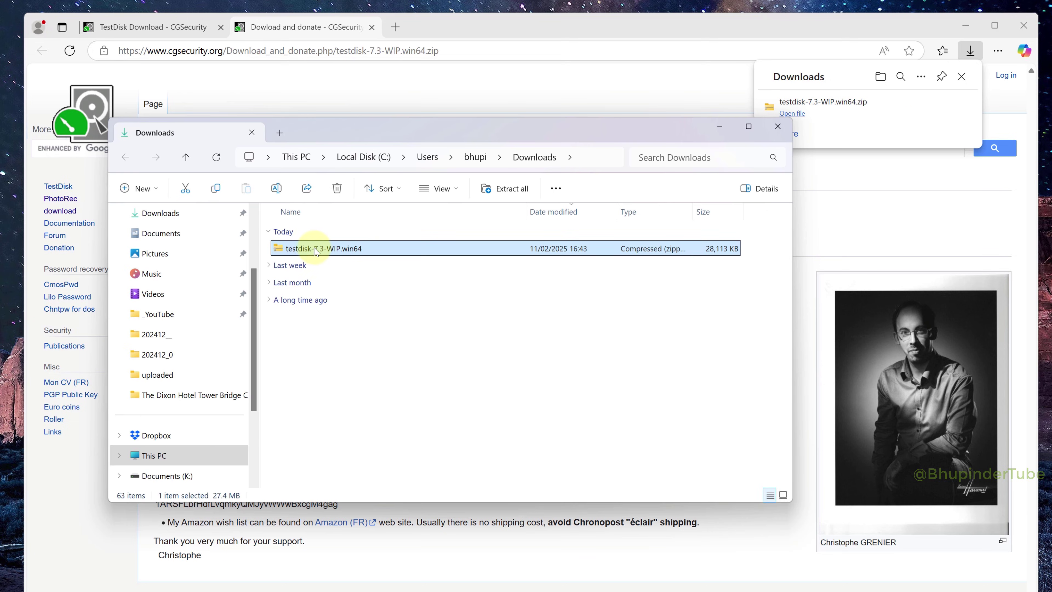
right_click(316, 251)
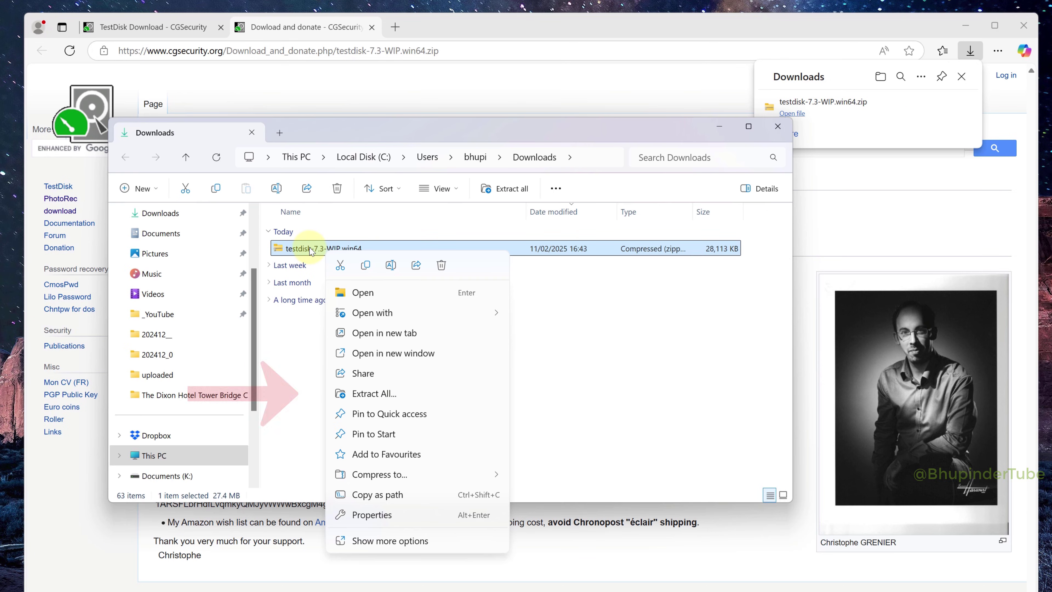
left_click(392, 394)
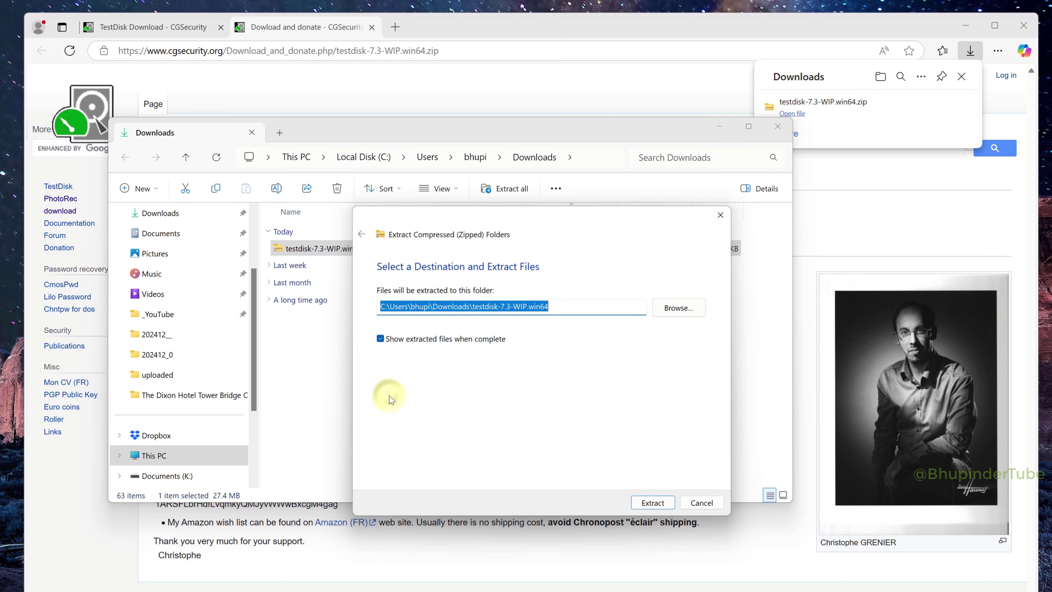
left_click(651, 506)
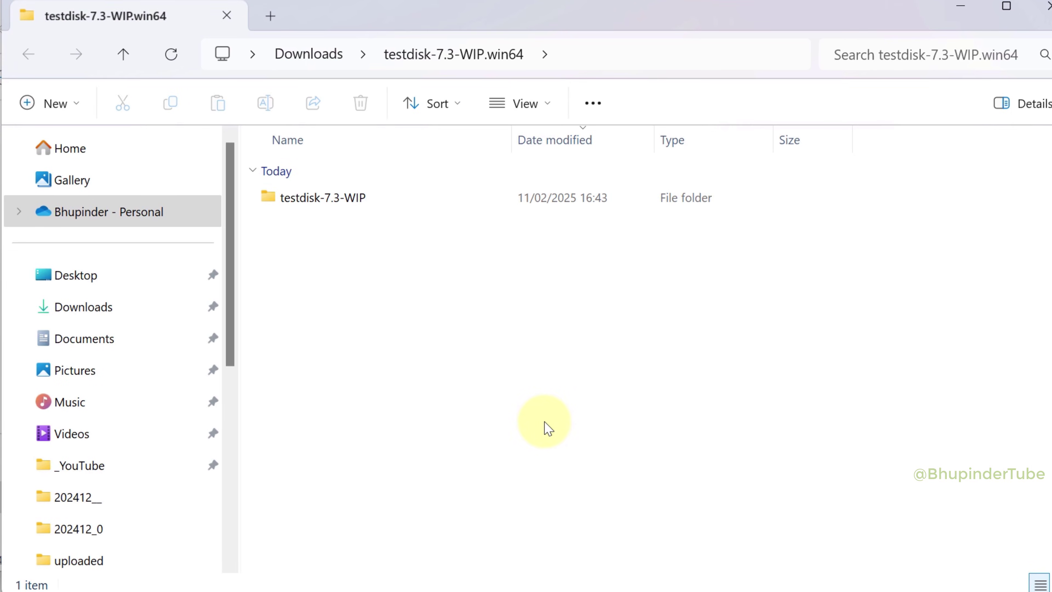
Open the extracted testdisk-7.3-WIP folder and scroll down to photorec_win.
double_click(308, 204)
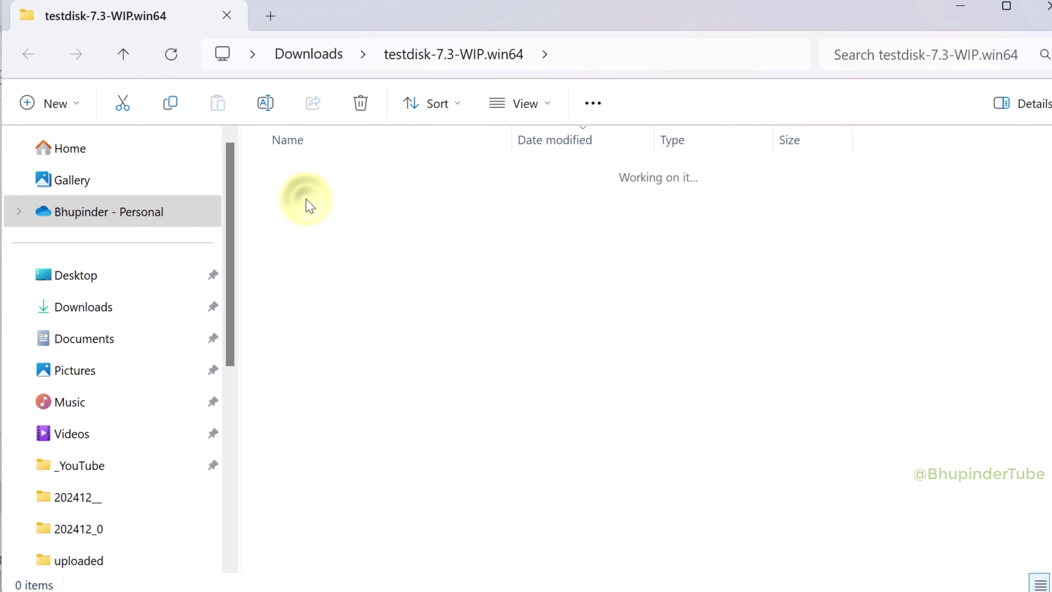
scroll(300, 199, "down", 5)
scroll(341, 202, "down", 3)
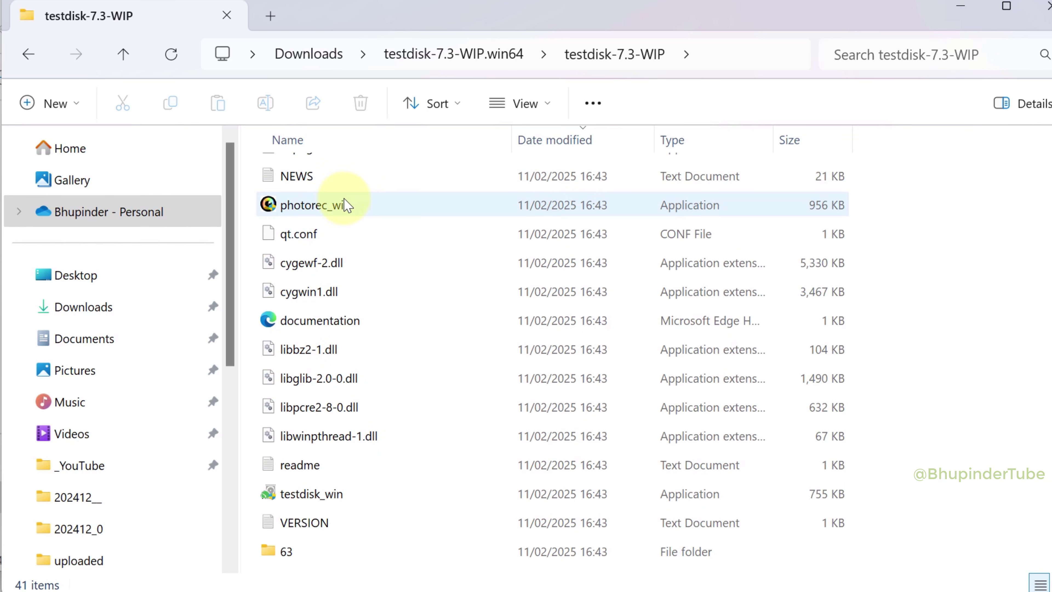
Run photorec_win and proceed with PhysicalDrive6, the USB SanDisk 3.2Gen1 drive.
left_click(334, 203)
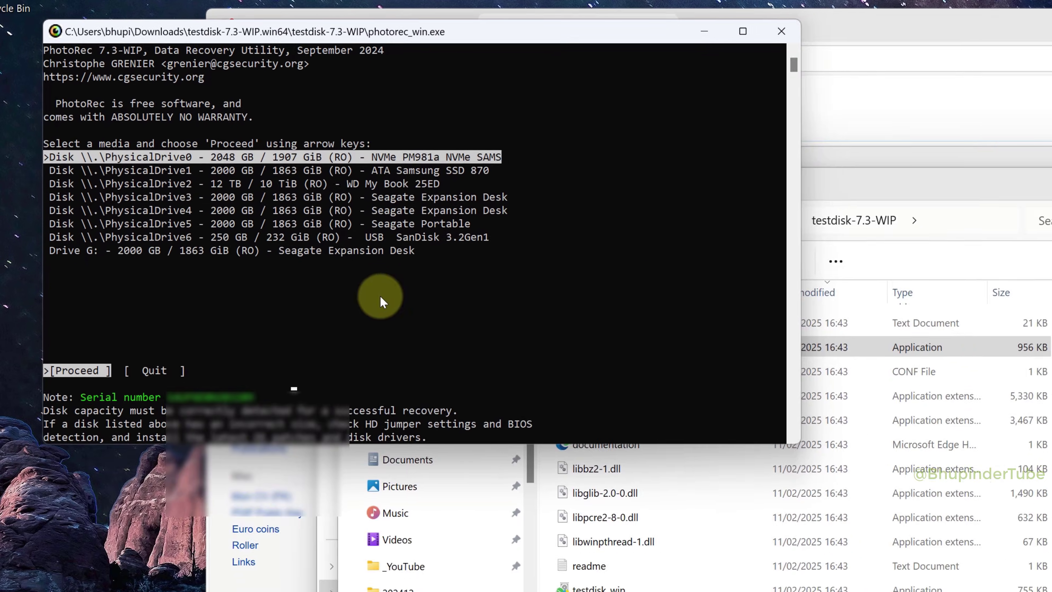
key("Down")
key("Down")
key("Down")
key("Down")
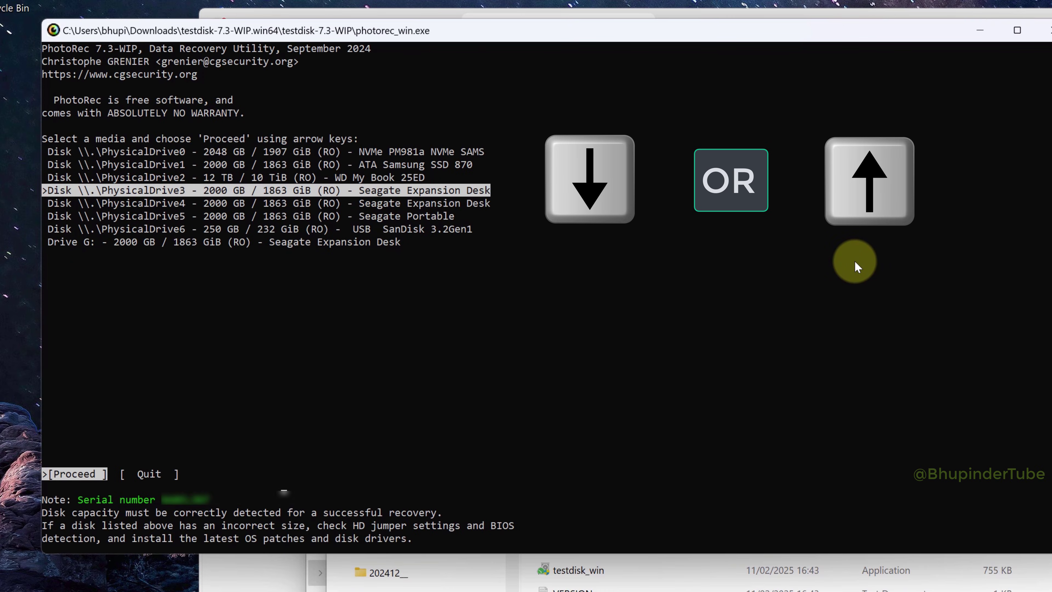
key("Down")
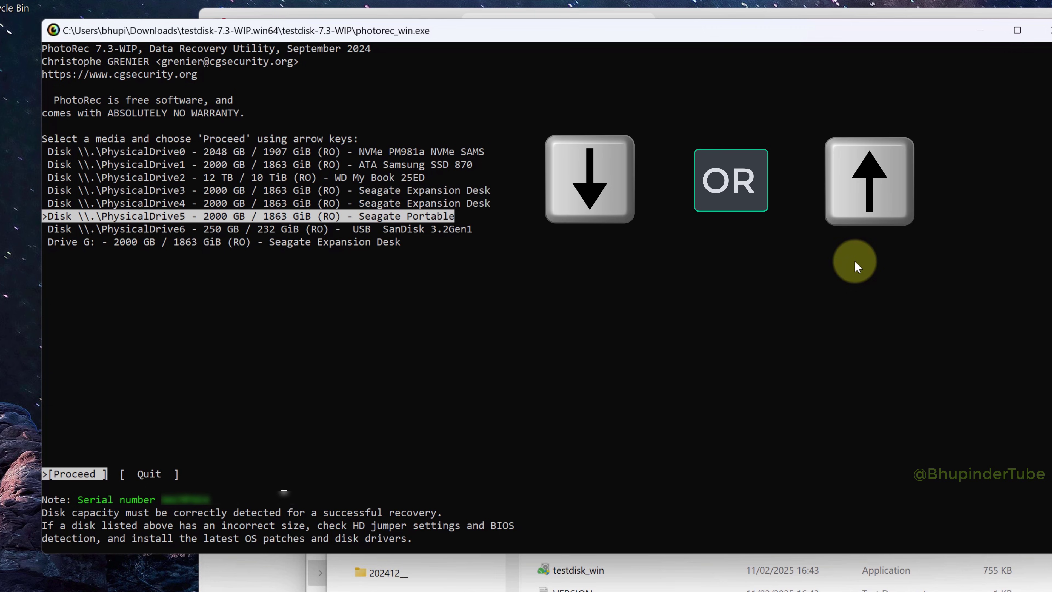
key("Down")
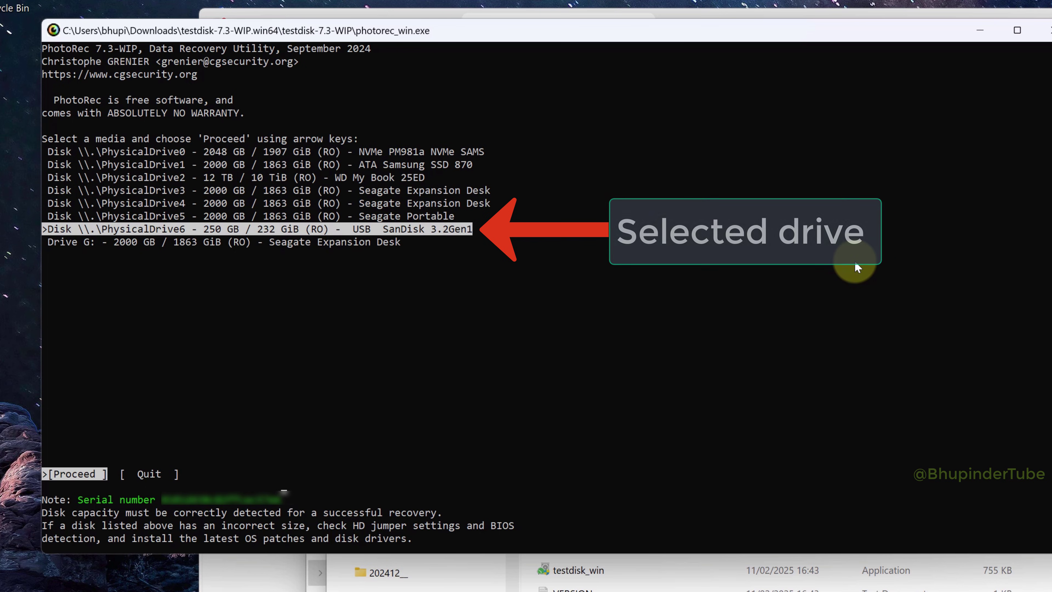
key("Return")
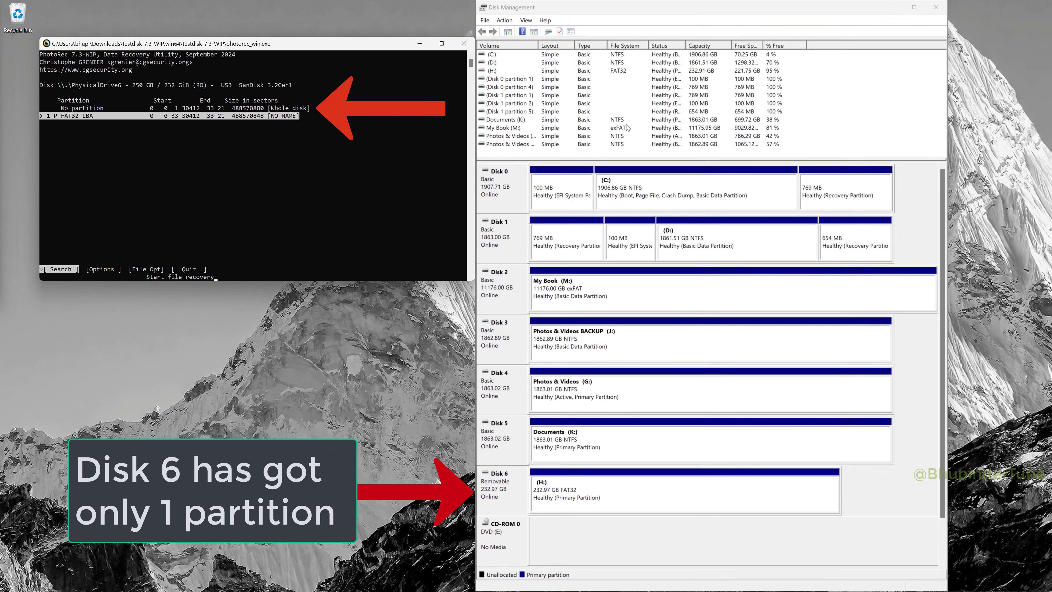
Select 'No partition [Whole disk]' after confirming in Disk Management that Disk 6 has one partition.
key("Up")
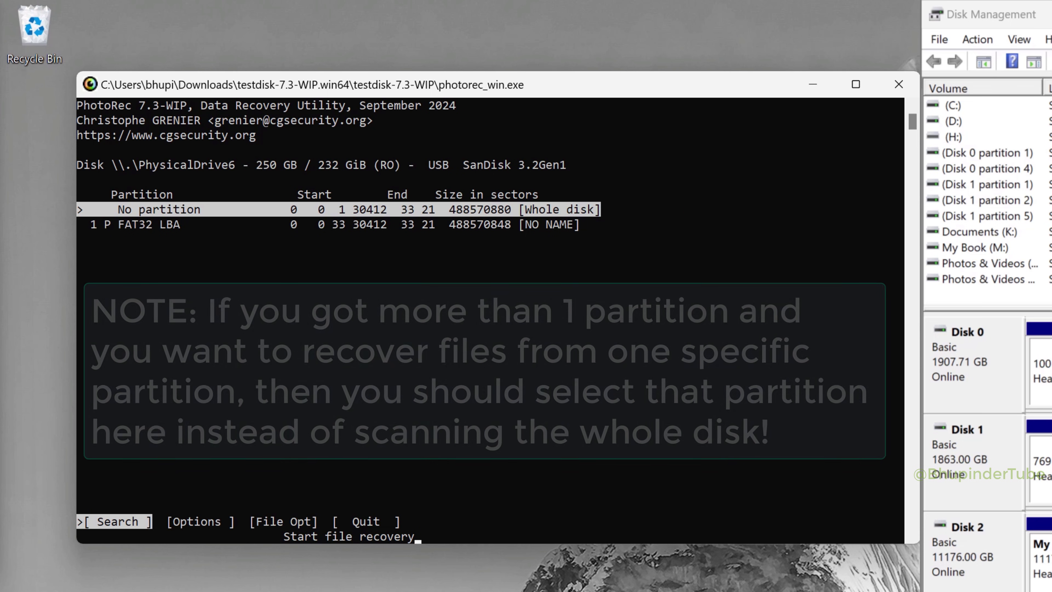
left_click(968, 136)
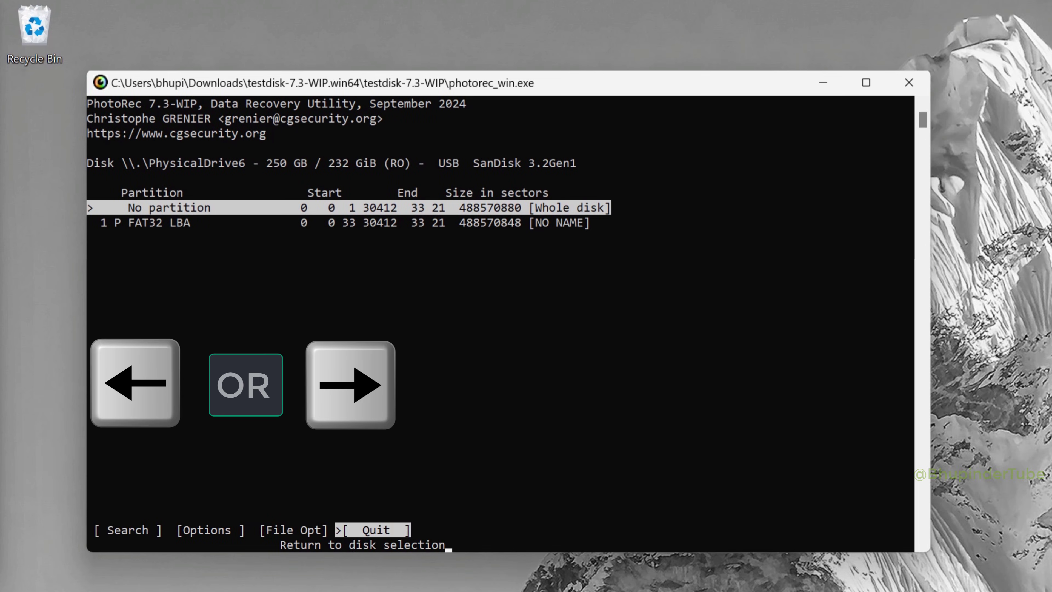
key("Left")
key("Left")
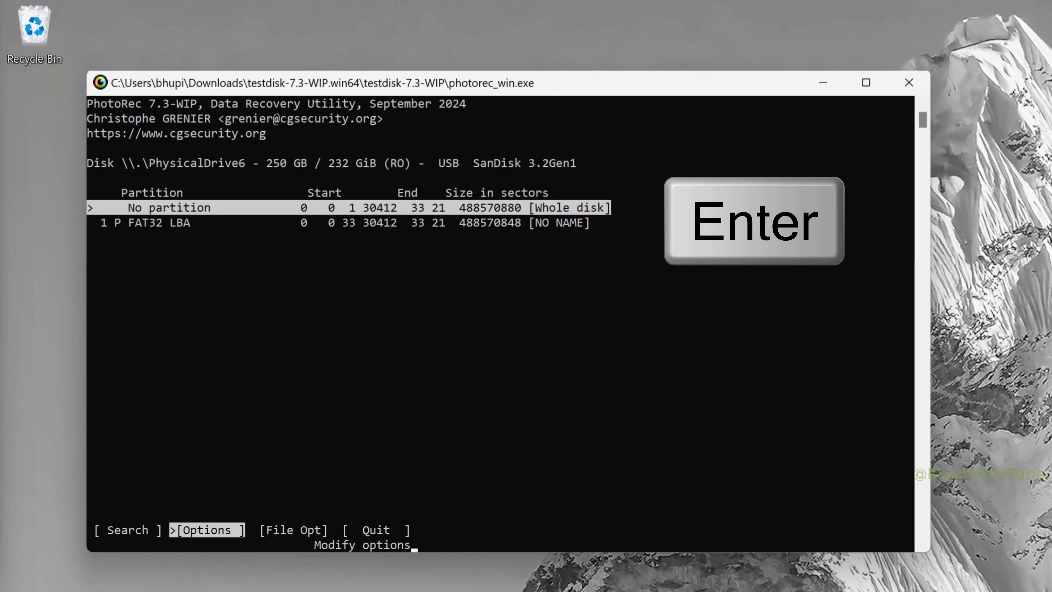
In Options, toggle the Paranoid setting and leave it at Yes with brute force disabled.
key("Return")
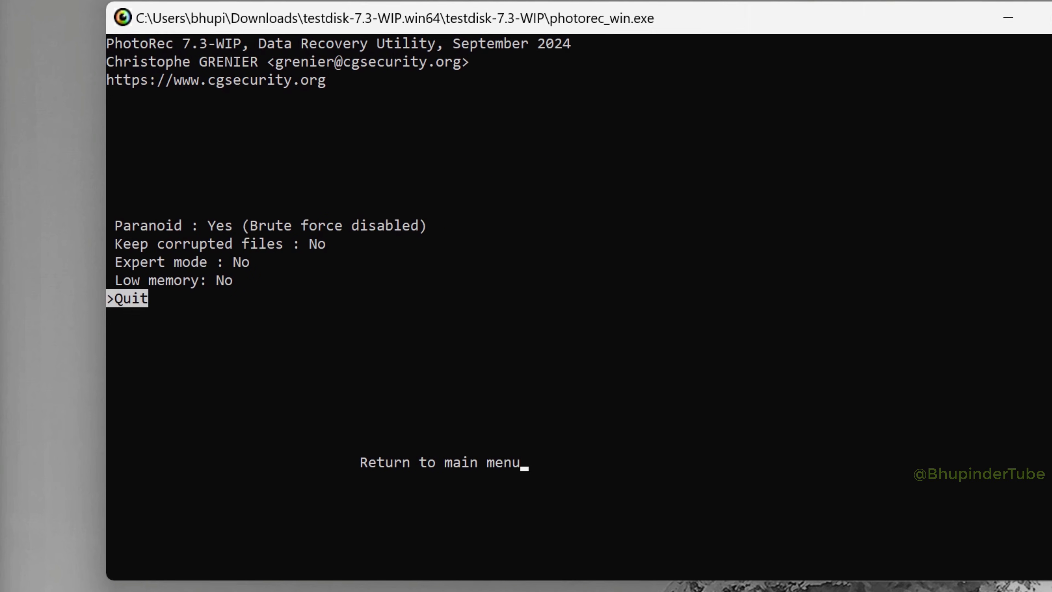
key("Up")
key("Up")
key("Up")
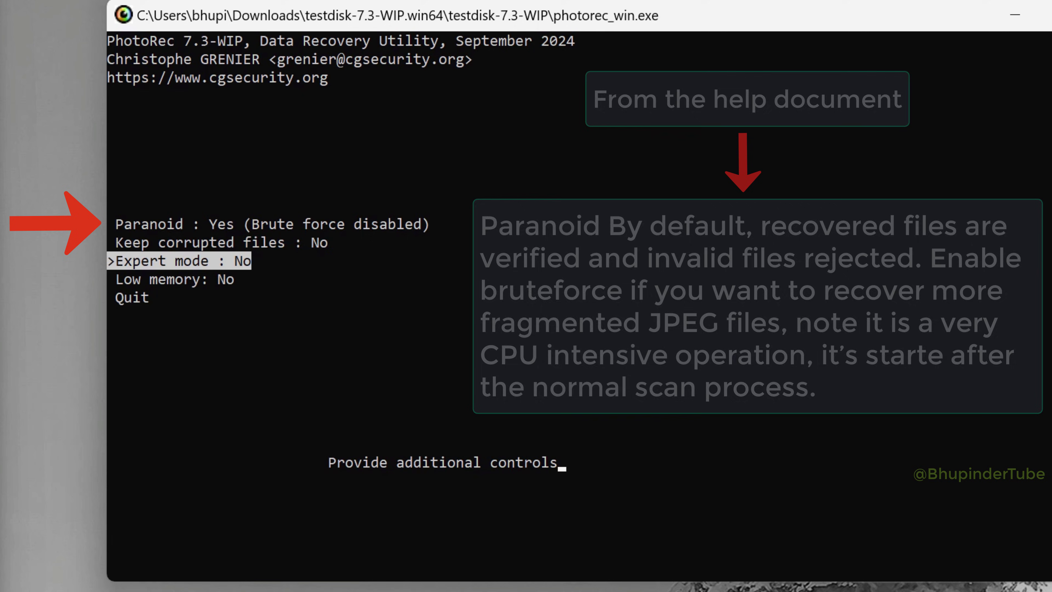
key("Up")
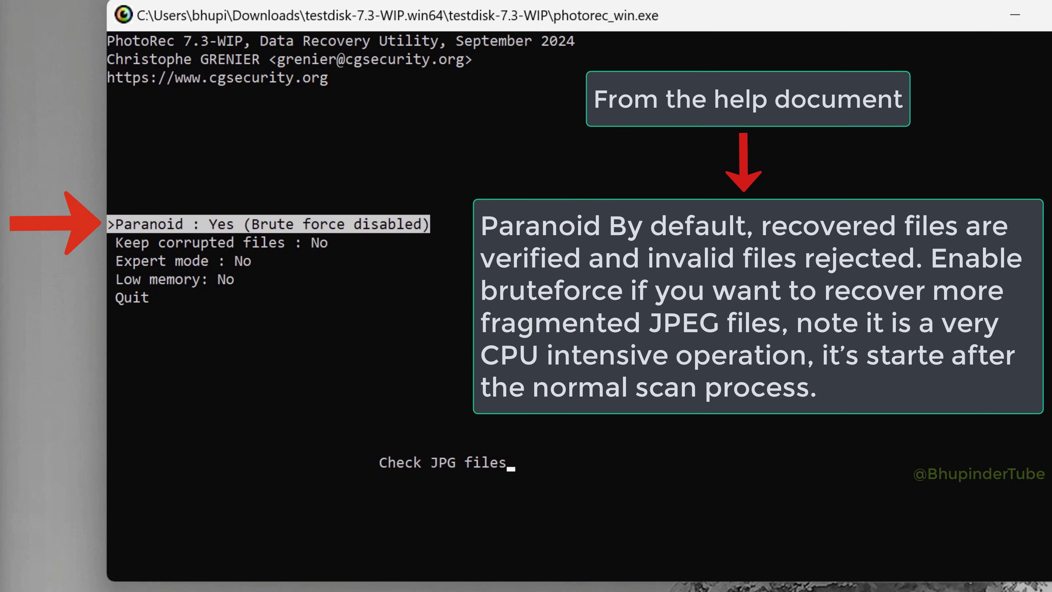
key("Right")
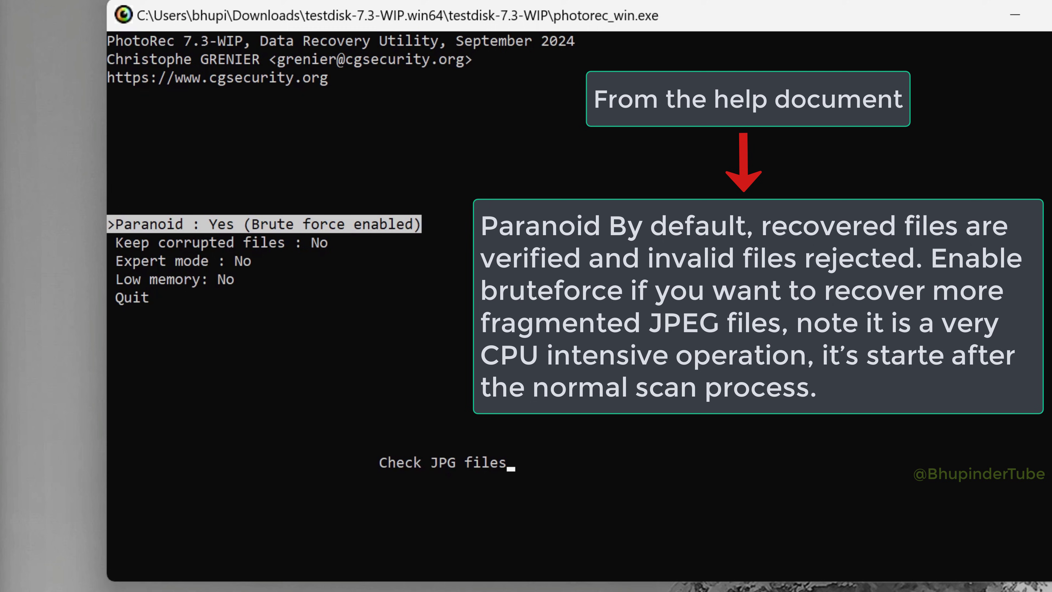
key("Return")
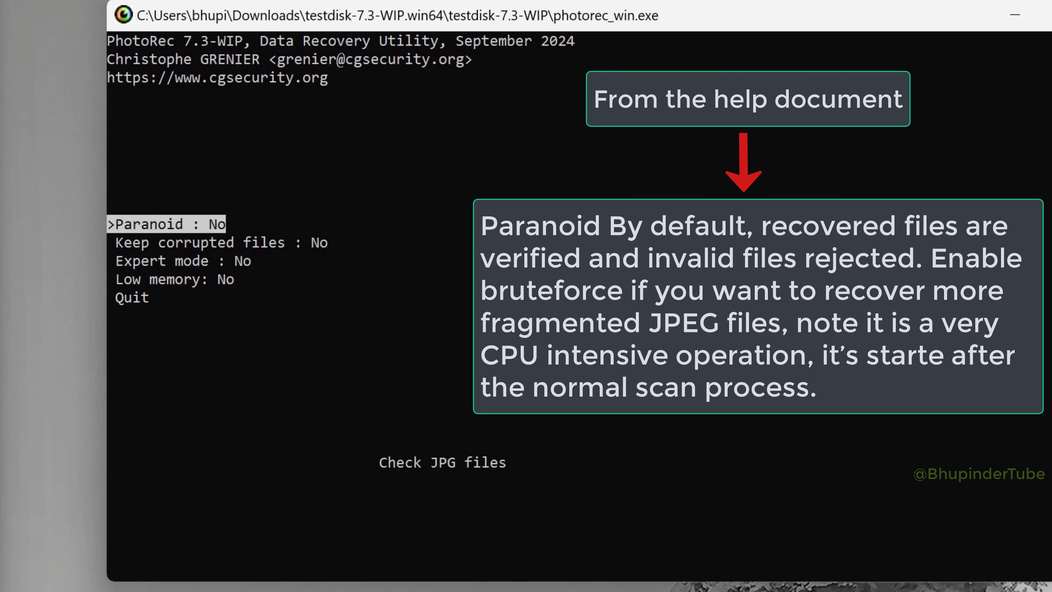
key("Return")
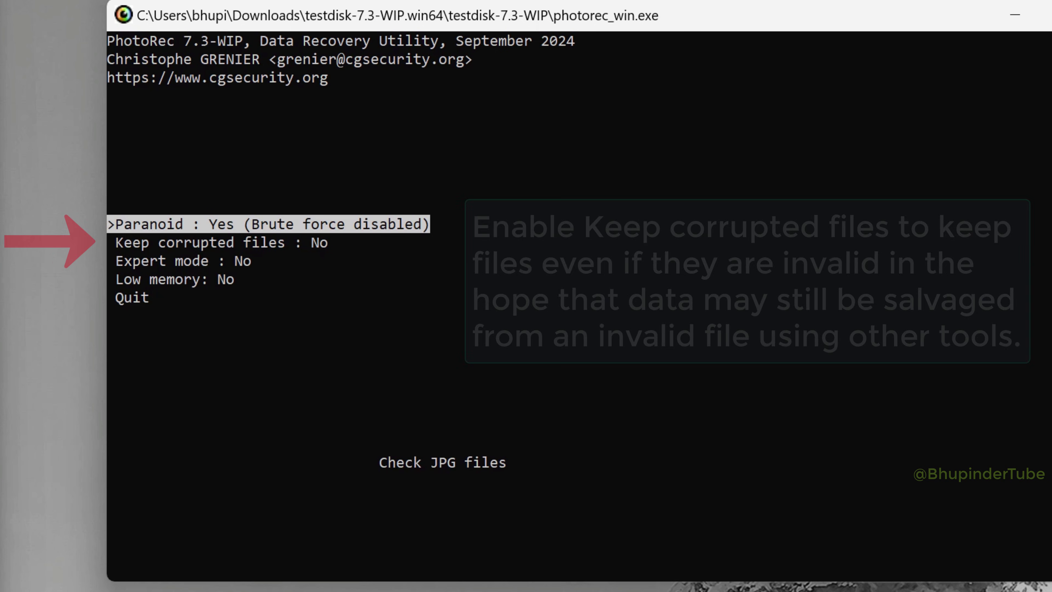
Toggle Keep corrupted files, Expert mode and Low memory on and back to No, then leave Options.
key("Down")
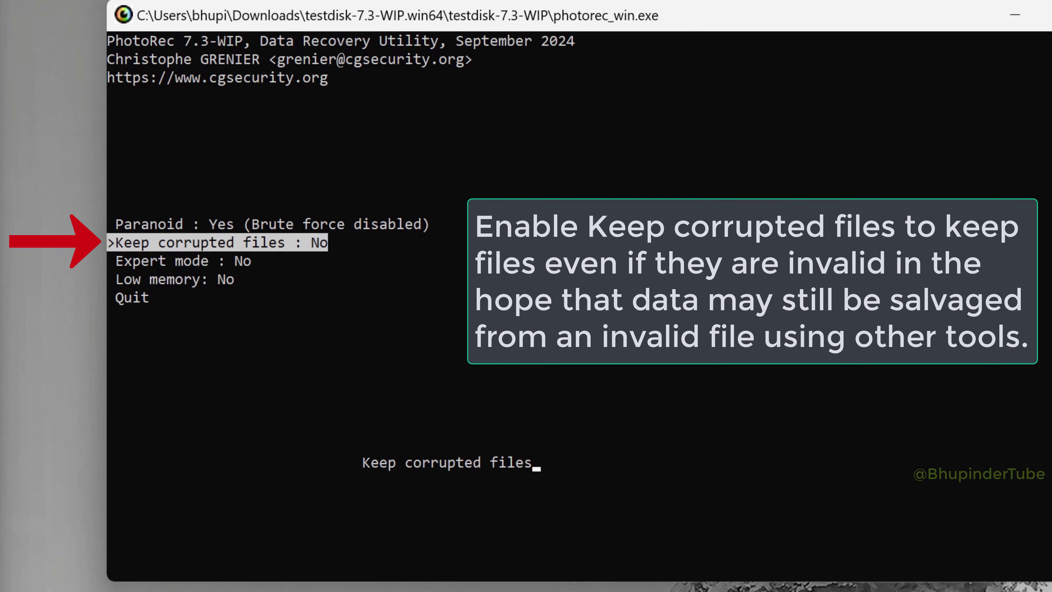
key("Return")
key("Return")
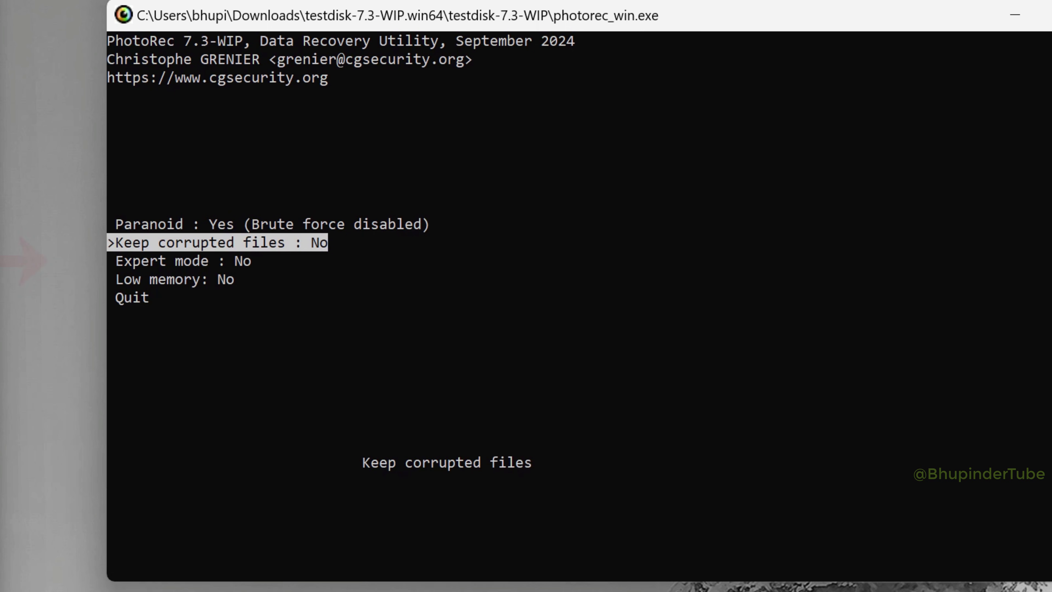
key("Down")
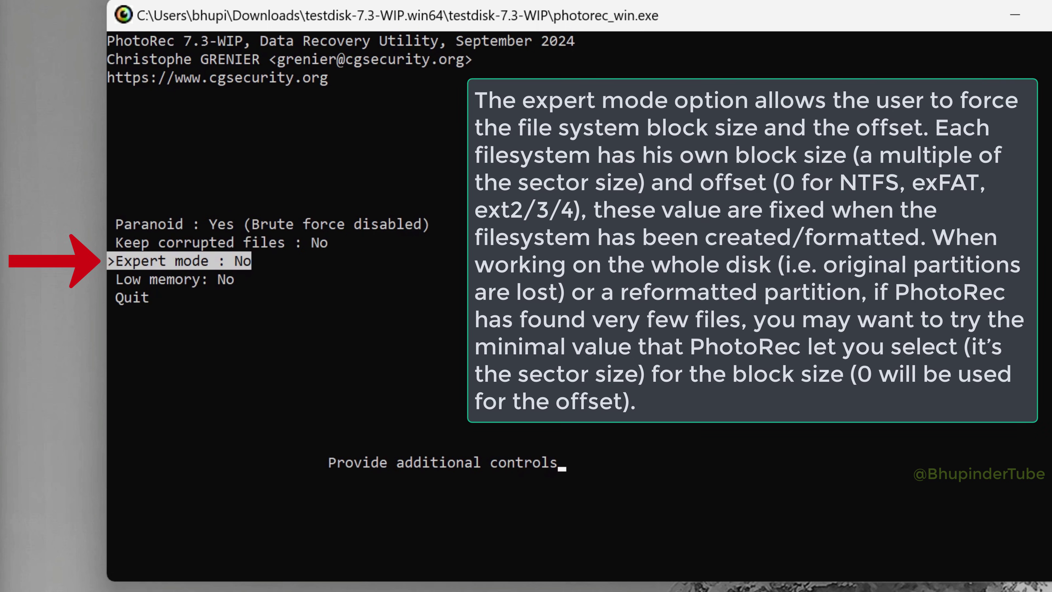
key("Return")
key("Return")
key("Down")
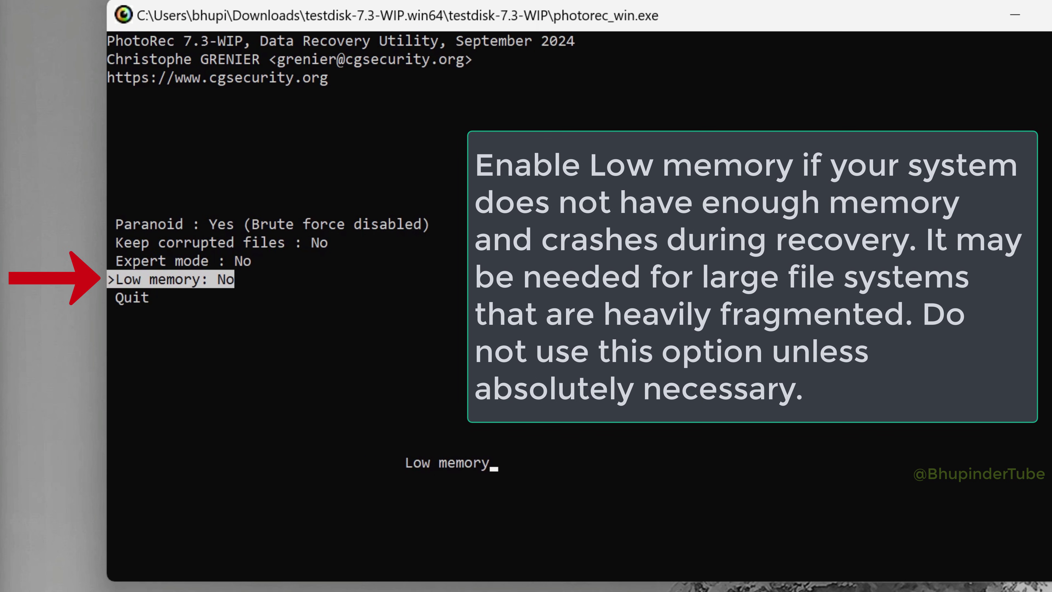
key("Return")
key("Return")
key("Down")
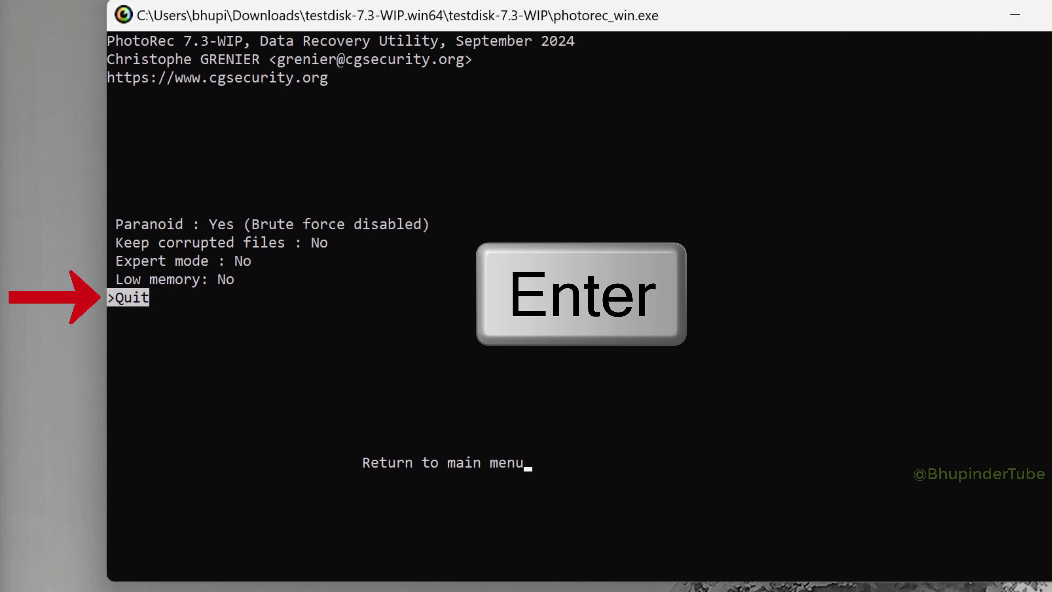
In File Opt, check the mov/mdat file type and return to the partition menu.
key("Return")
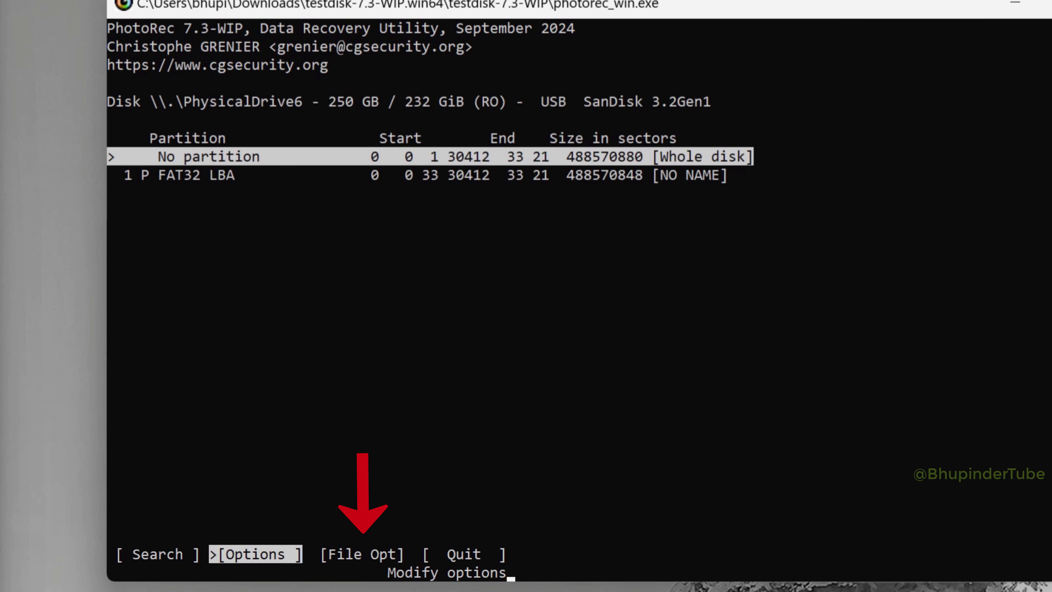
key("Right")
key("Return")
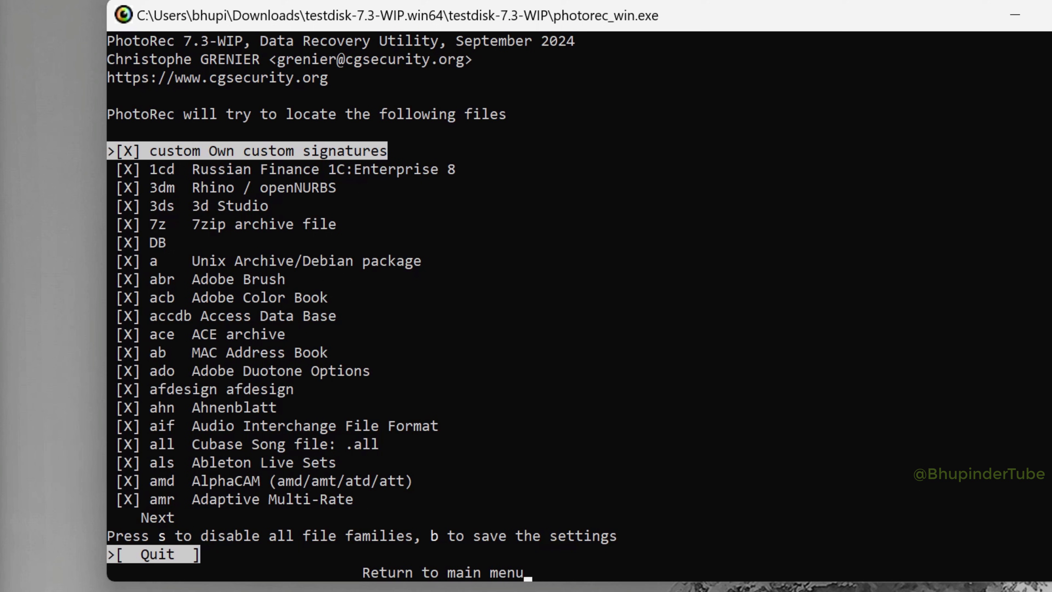
key("Down")
key("Down")
key("Down")
key("Down")
key("Down")
key("Down")
key("Down")
key("Down")
key("Down")
key("Down")
key("Down")
key("Down")
key("Down")
key("Down")
key("Down")
key("Down")
key("Down")
key("Down")
key("Down")
key("Down")
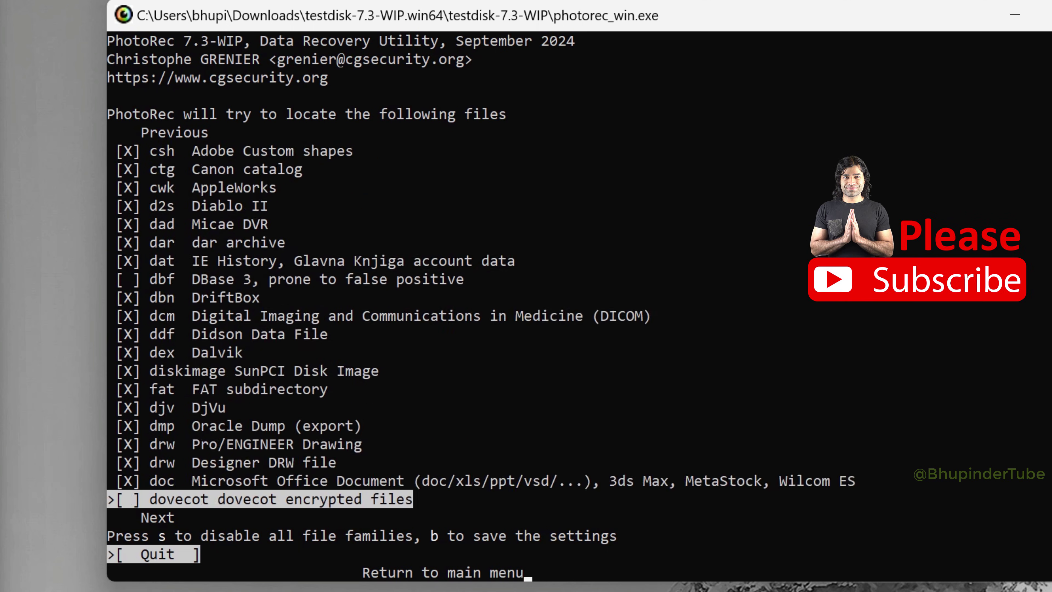
key("Down")
key("Down")
key("Down")
key("Down")
key("Down")
key("Down")
key("Down")
key("Down")
key("Down")
key("Down")
key("Down")
key("Down")
key("Down")
key("Down")
key("Down")
key("Down")
key("Down")
key("Down")
key("Down")
key("Down")
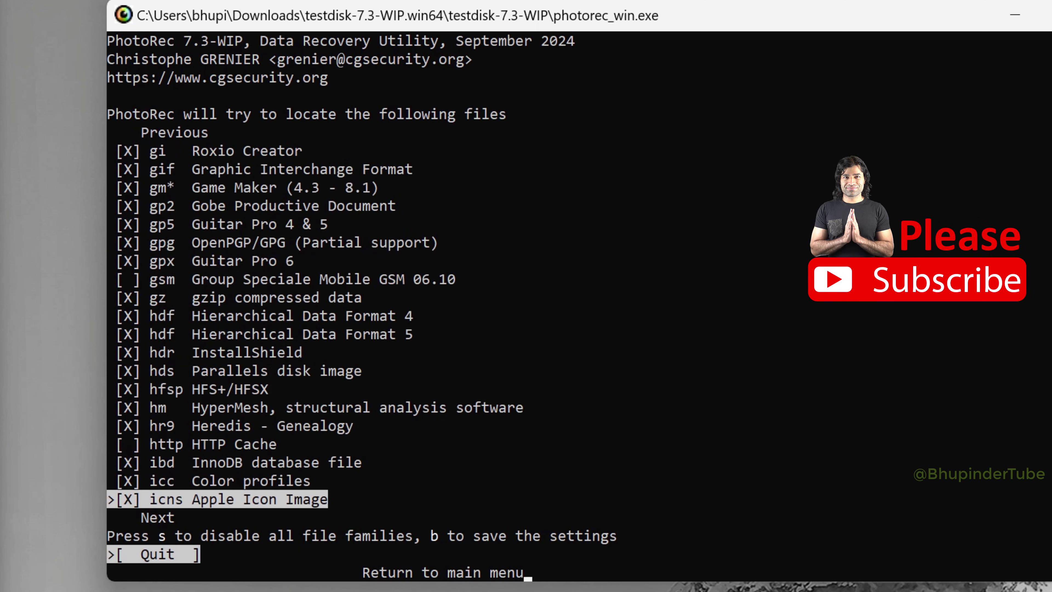
key("Down")
key("Down")
key("Down")
key("Down")
key("Down")
key("Down")
key("Down")
key("Down")
key("Down")
key("Down")
key("Down")
key("Down")
key("Down")
key("Down")
key("Down")
key("Down")
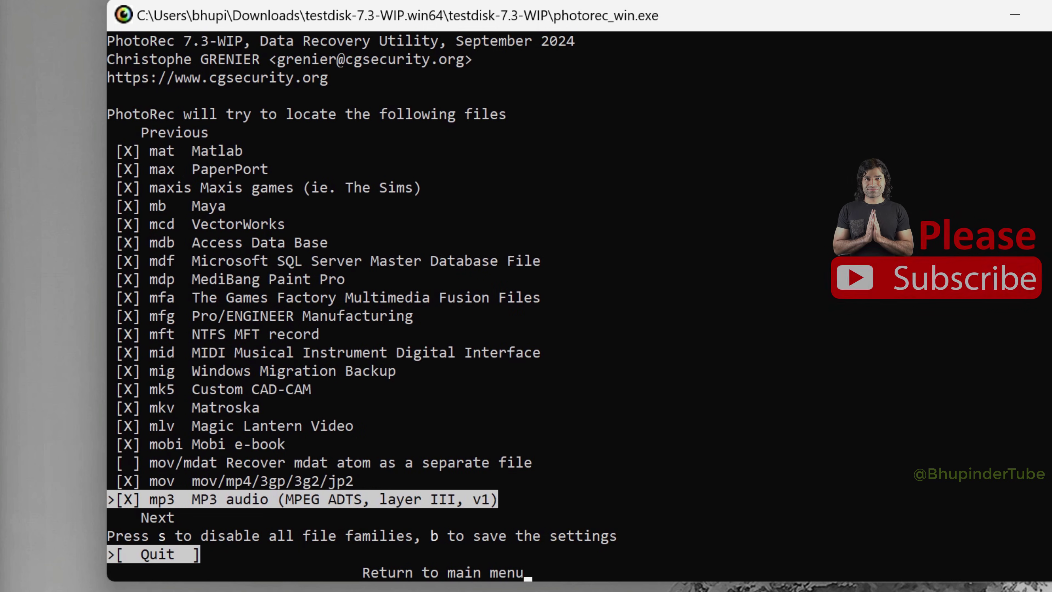
key("Up")
key("Up")
key("Up")
key("Up")
key("Up")
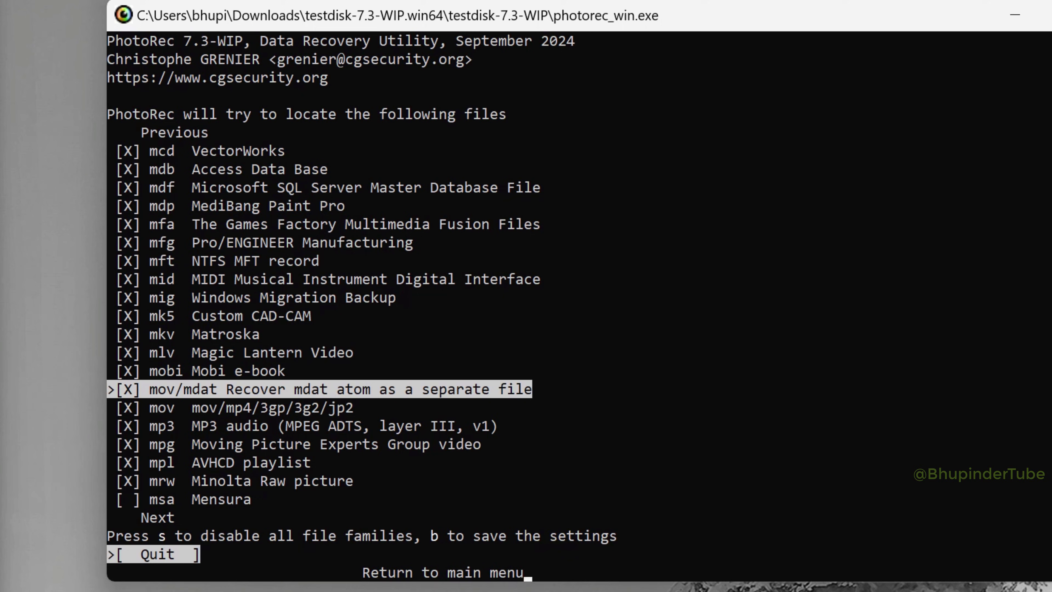
key("Return")
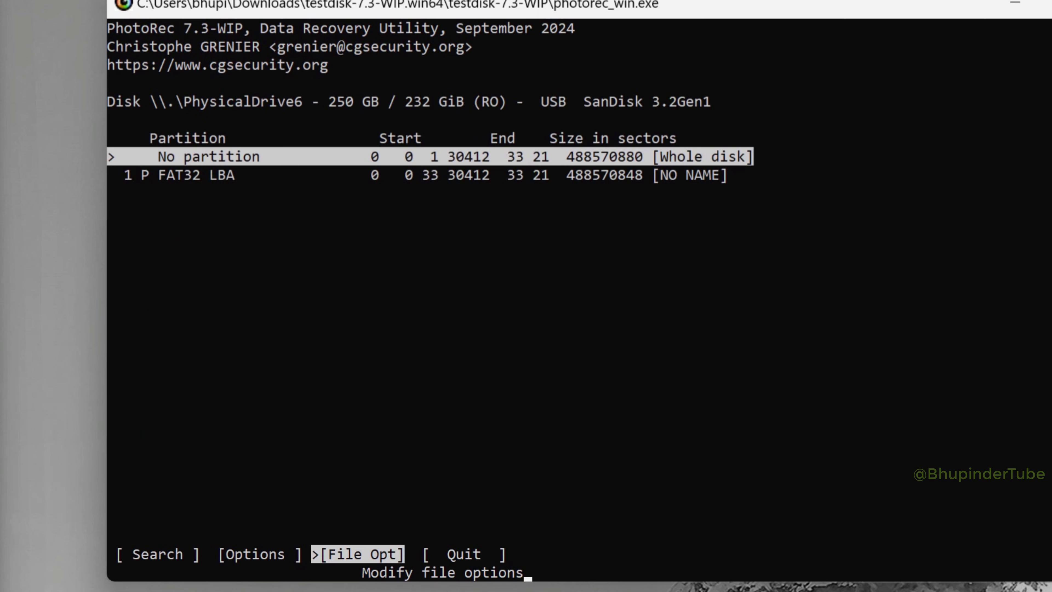
key("Left")
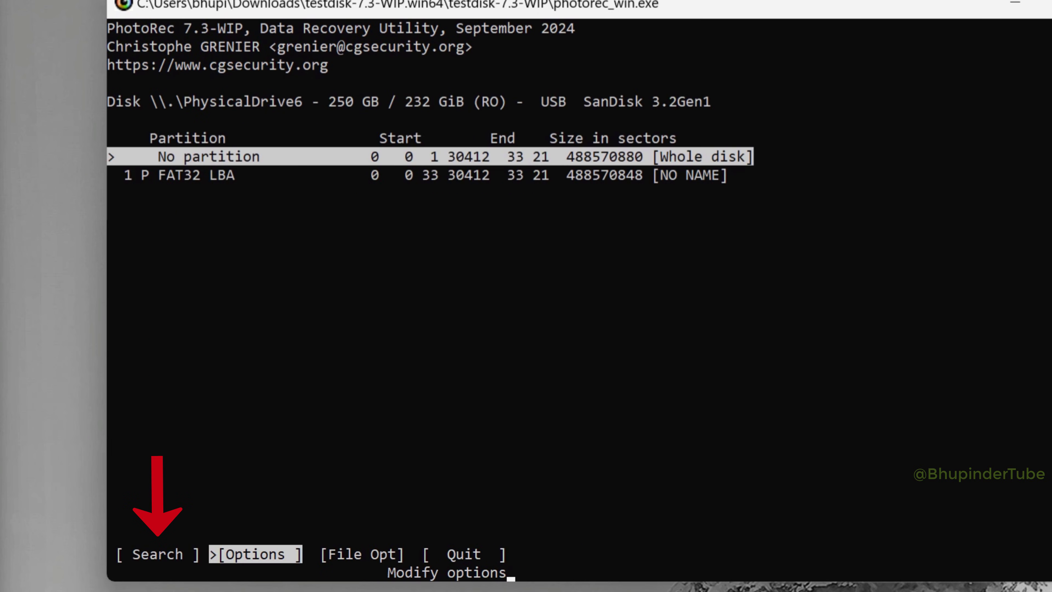
key("Left")
Start the PhotoRec search and confirm in USB Drive (H:) Properties that it uses FAT32.
key("Return")
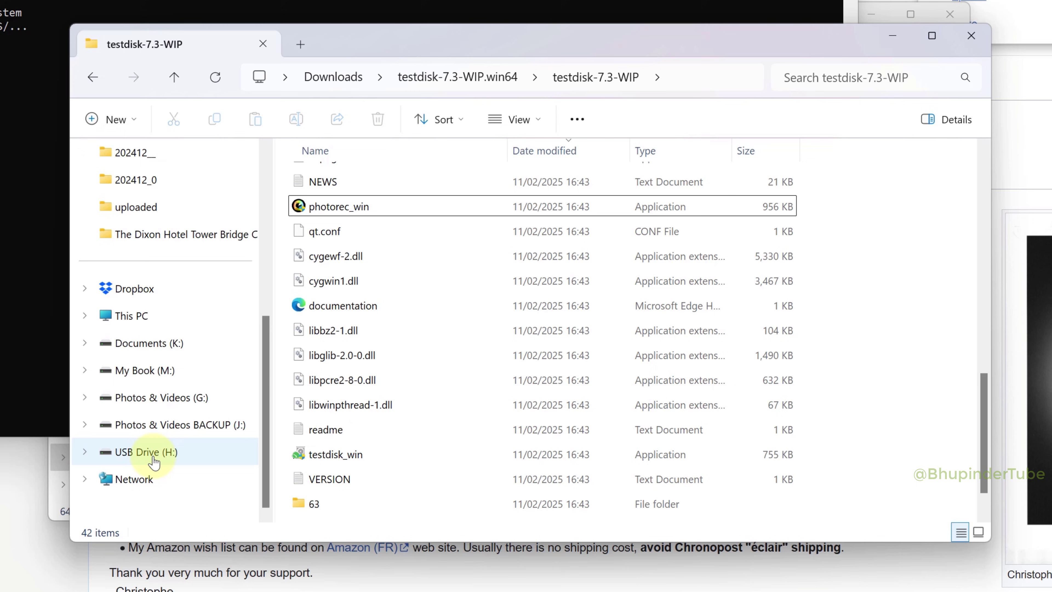
left_click(153, 457)
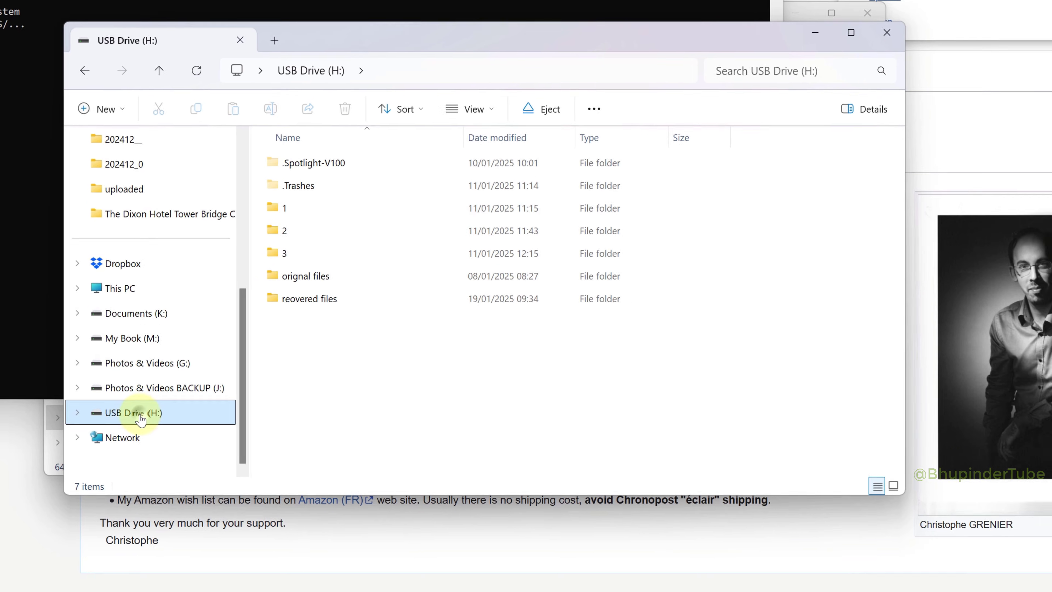
right_click(140, 416)
left_click(159, 514)
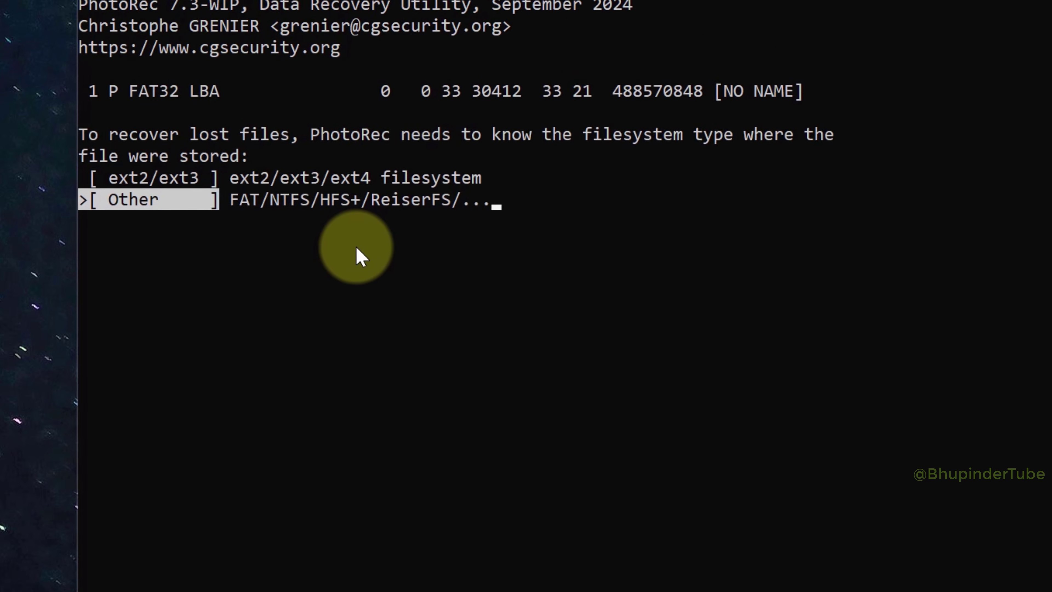
Choose the FAT/NTFS/HFS+ [Other] filesystem type and a [Whole] partition scan.
key("Up")
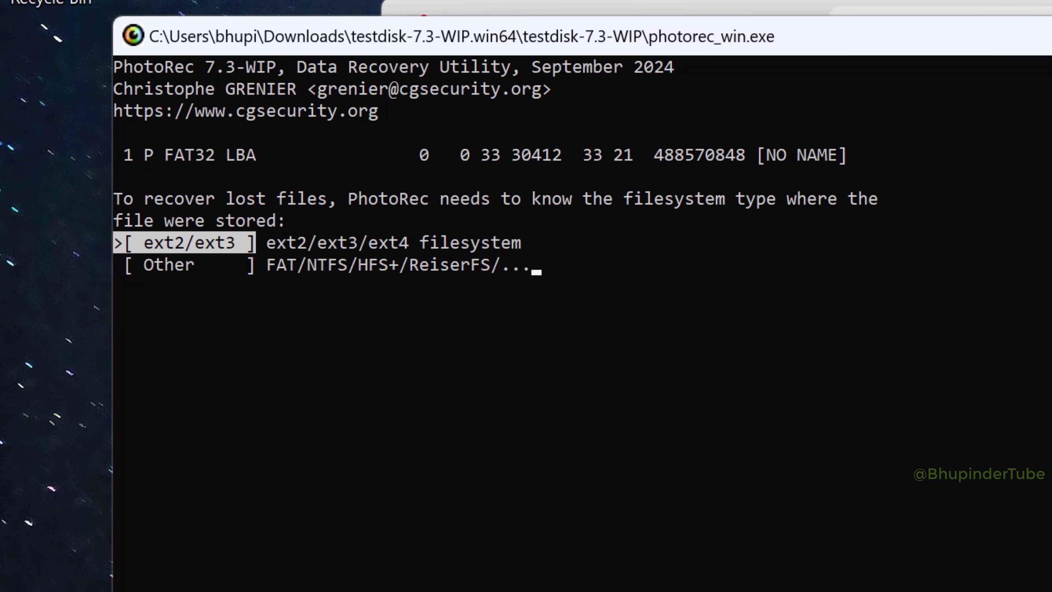
key("Down")
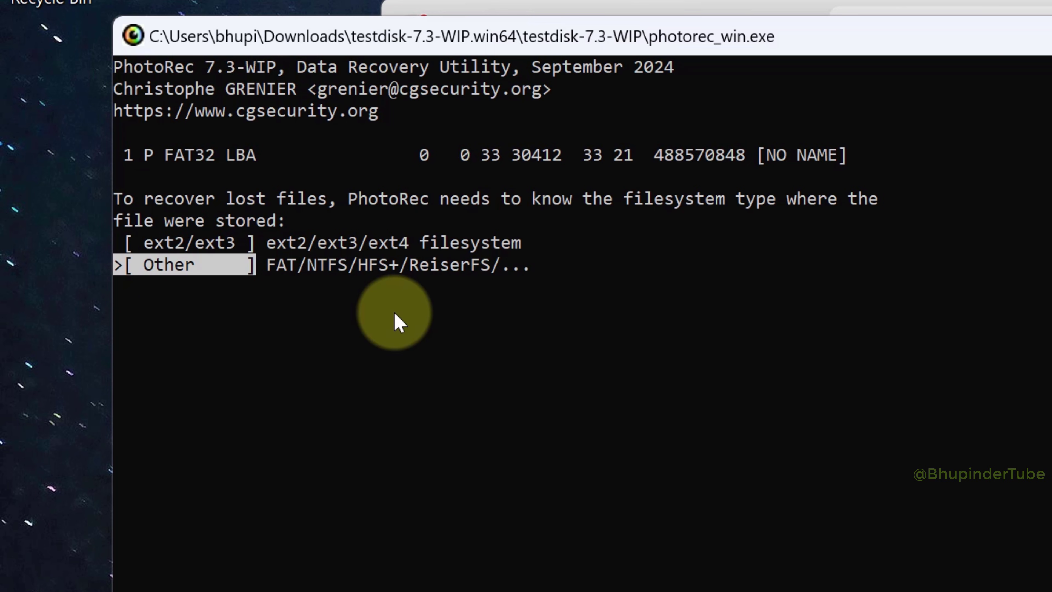
key("Return")
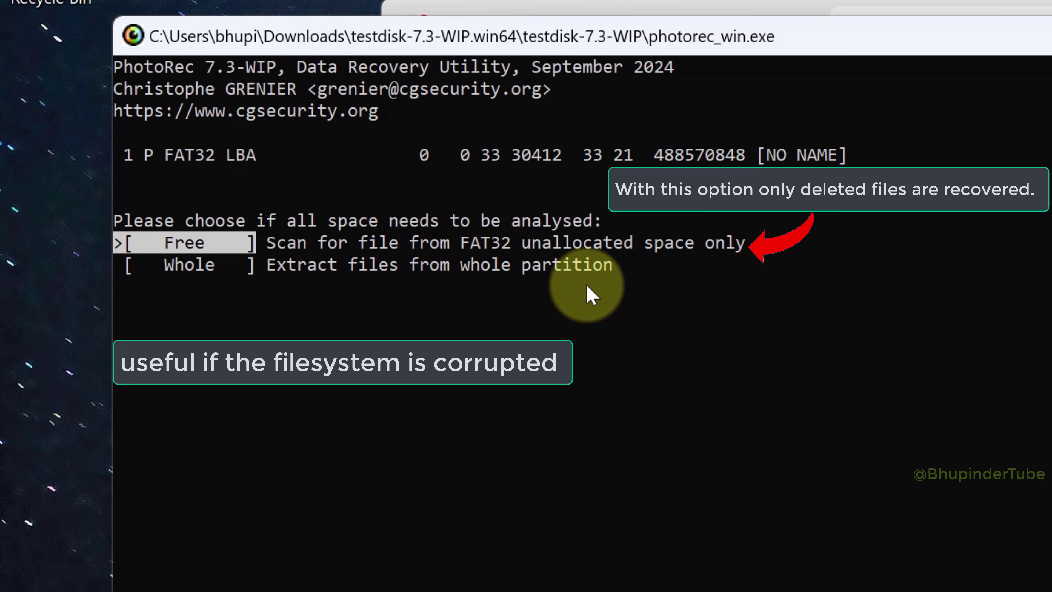
key("Down")
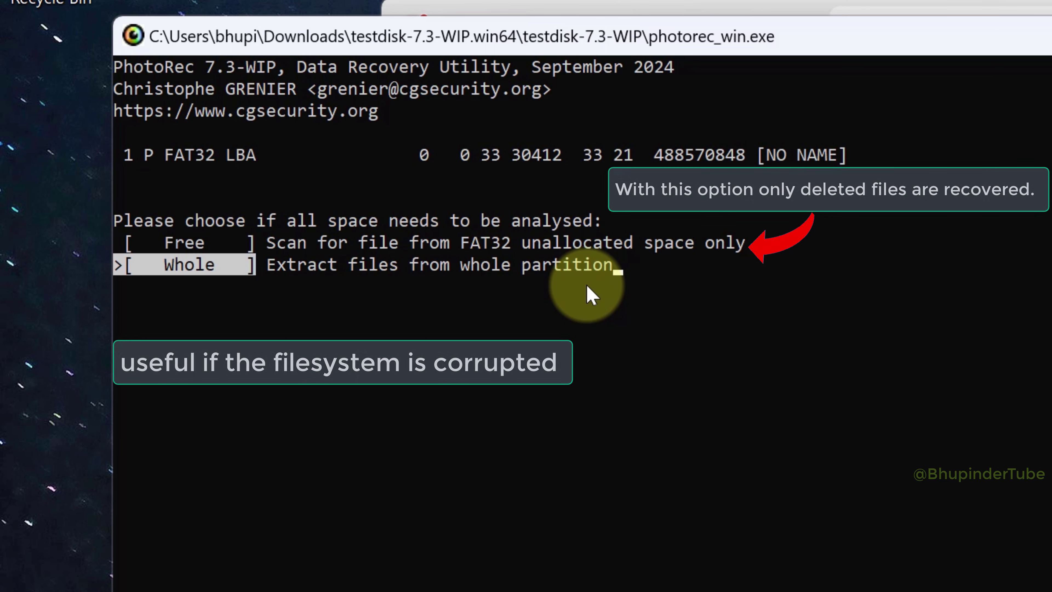
key("Return")
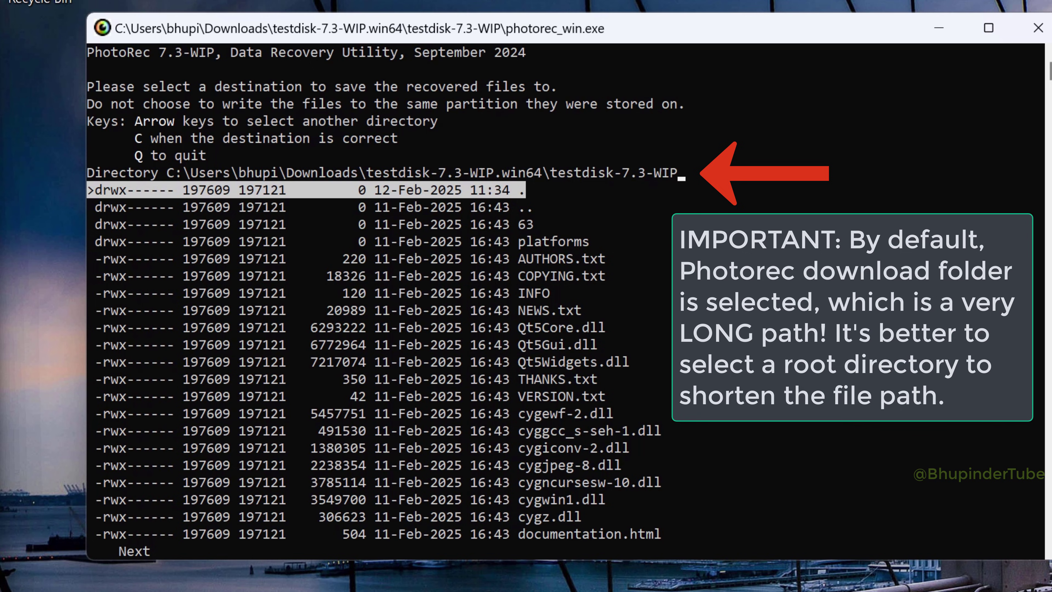
Back out of the testdisk-7.3-WIP folder to the drive list and enter drive C:.
key("Left")
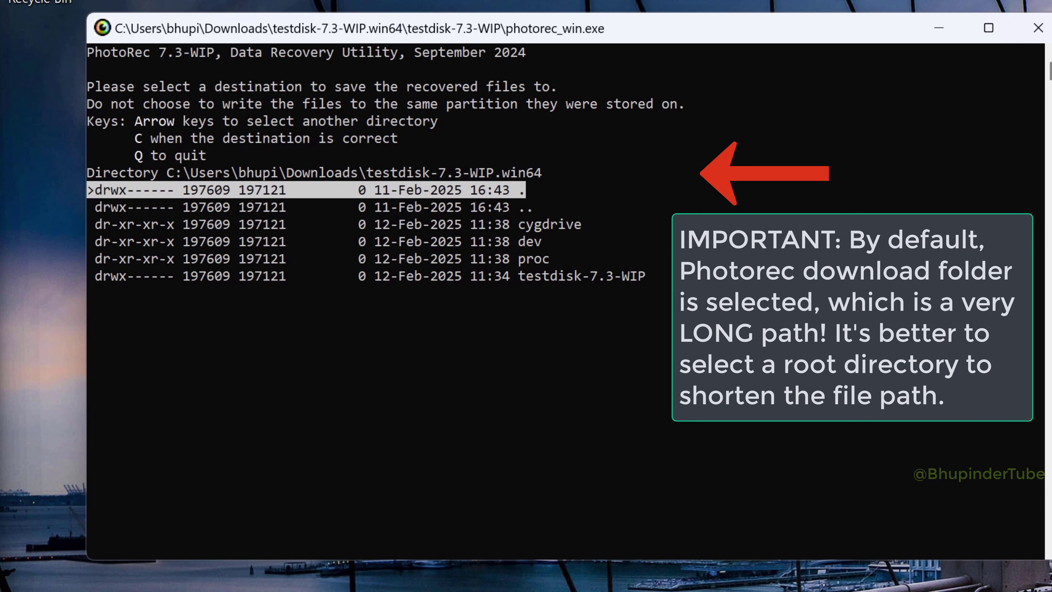
key("Left")
key("Left")
key("Left")
key("Left")
key("Left")
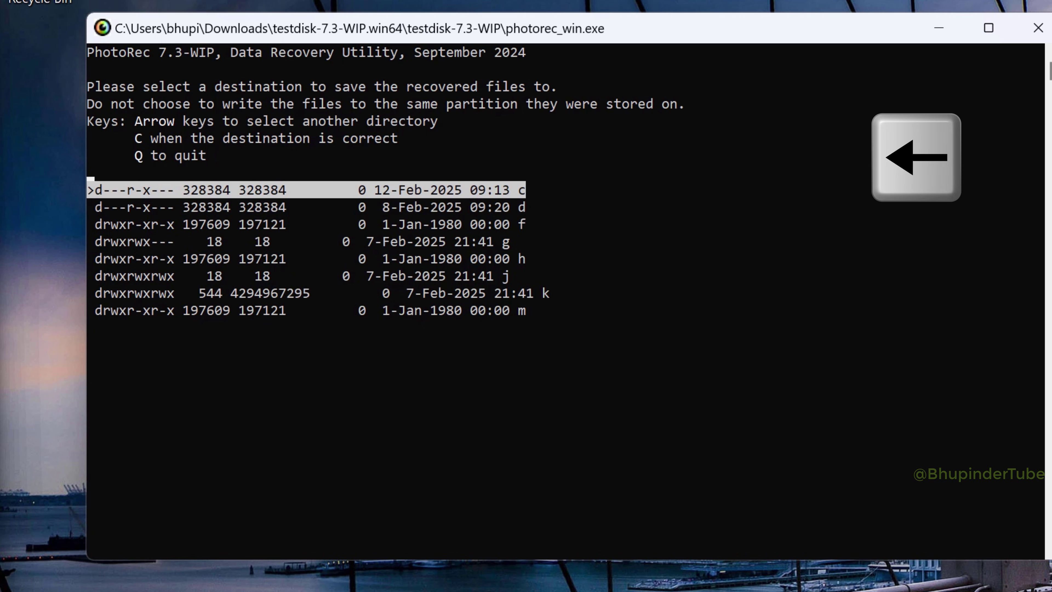
key("Down")
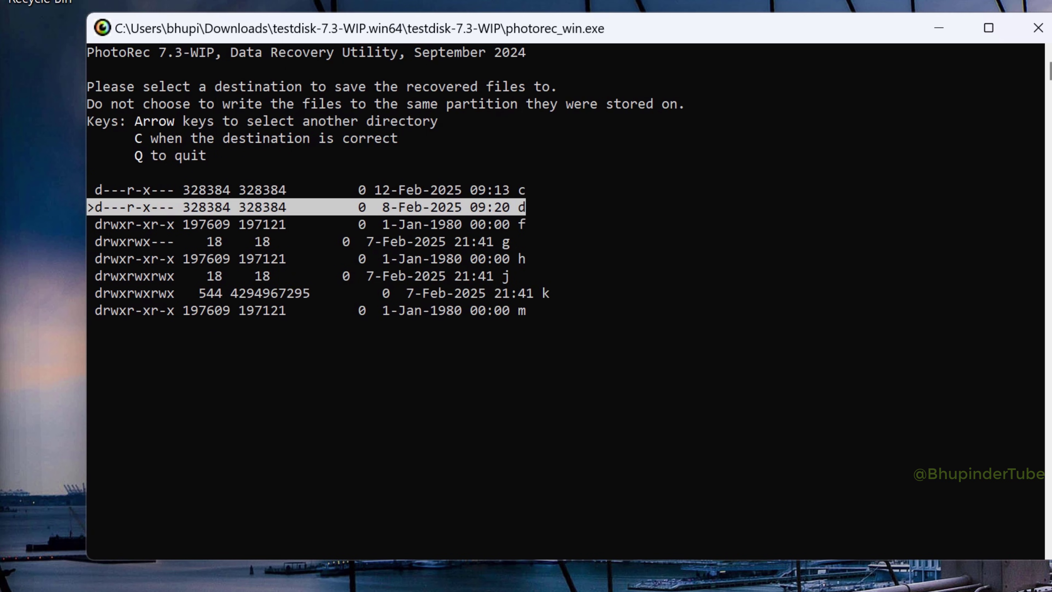
key("Down")
key("Down")
key("Down")
key("Down")
key("Down")
key("Down")
key("Up")
key("Up")
key("Up")
key("Up")
key("Up")
key("Up")
key("Up")
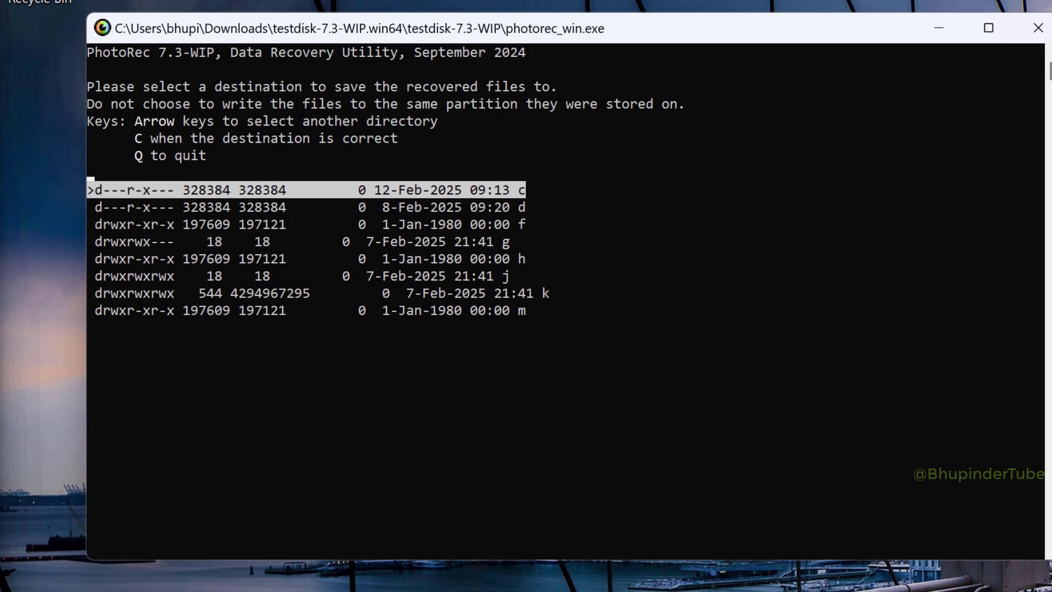
key("Right")
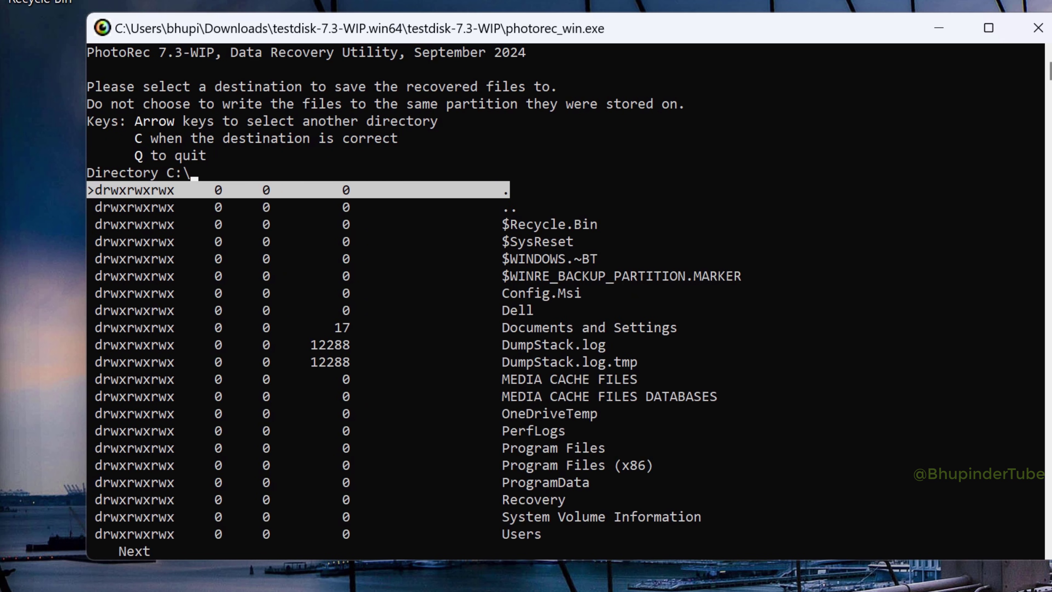
Browse Users, Public and Downloads on C:, then return to C:\ and confirm it as the destination.
key("Down")
key("Down")
key("Down")
key("Down")
key("Down")
key("Down")
key("Down")
key("Down")
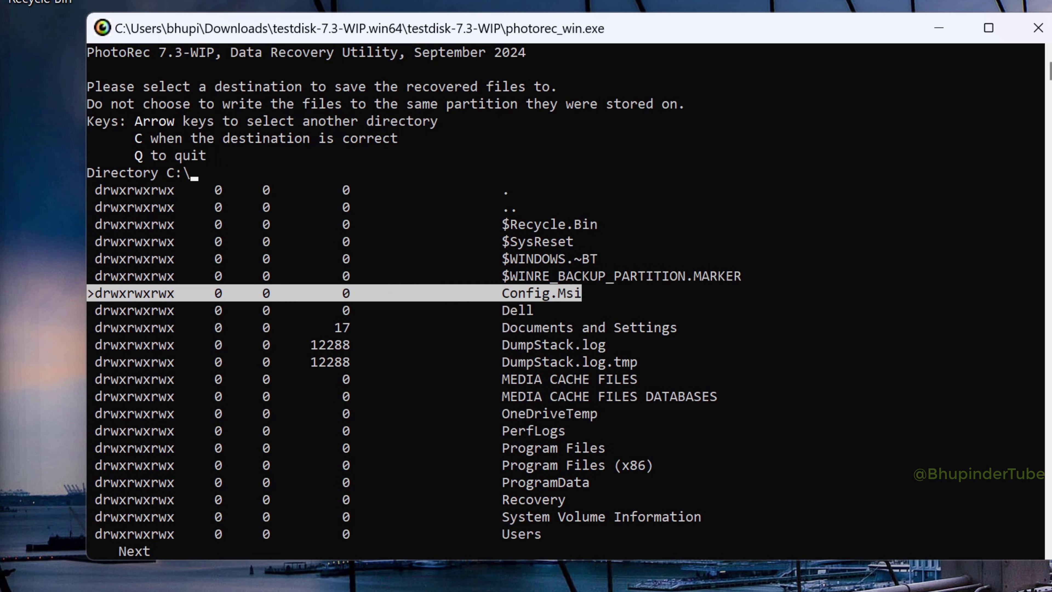
key("Down")
key("Down")
key("Down")
key("Down")
key("Down")
key("Down")
key("Down")
key("Down")
key("Down")
key("Down")
key("Down")
key("Down")
key("Down")
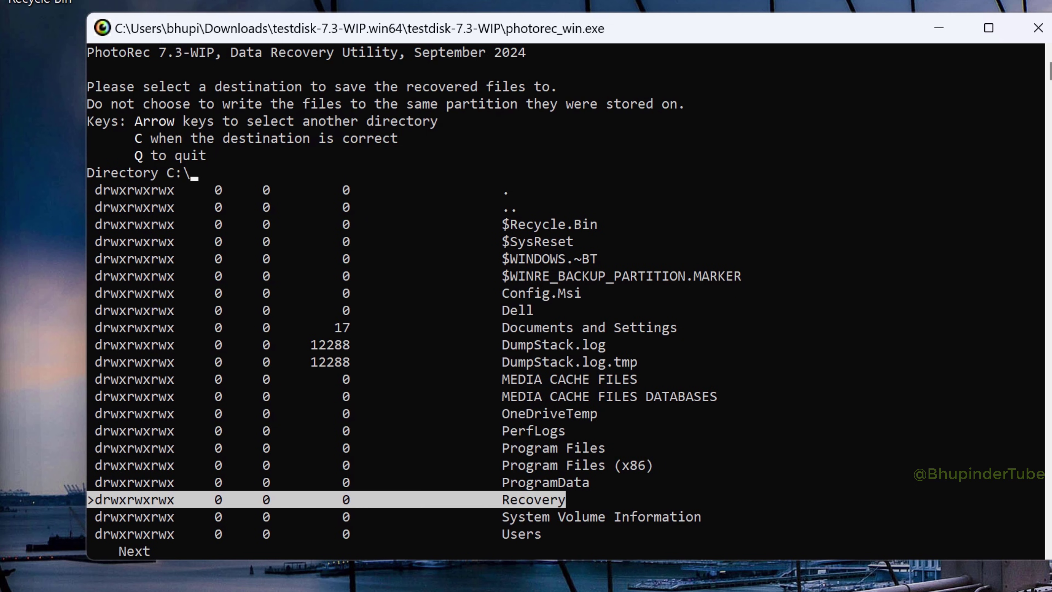
key("Right")
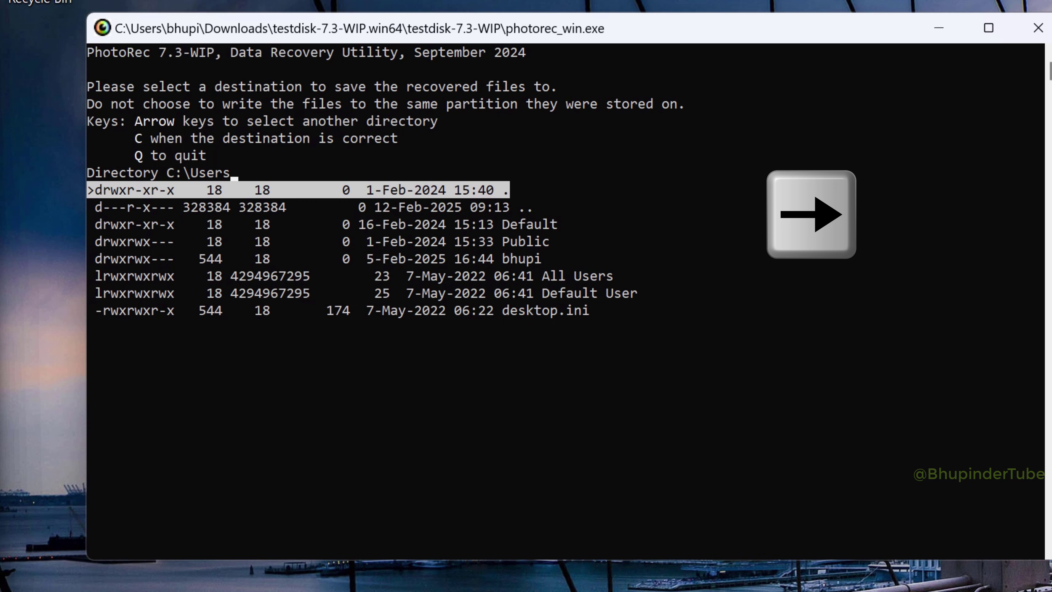
key("Down")
key("Down")
key("Down")
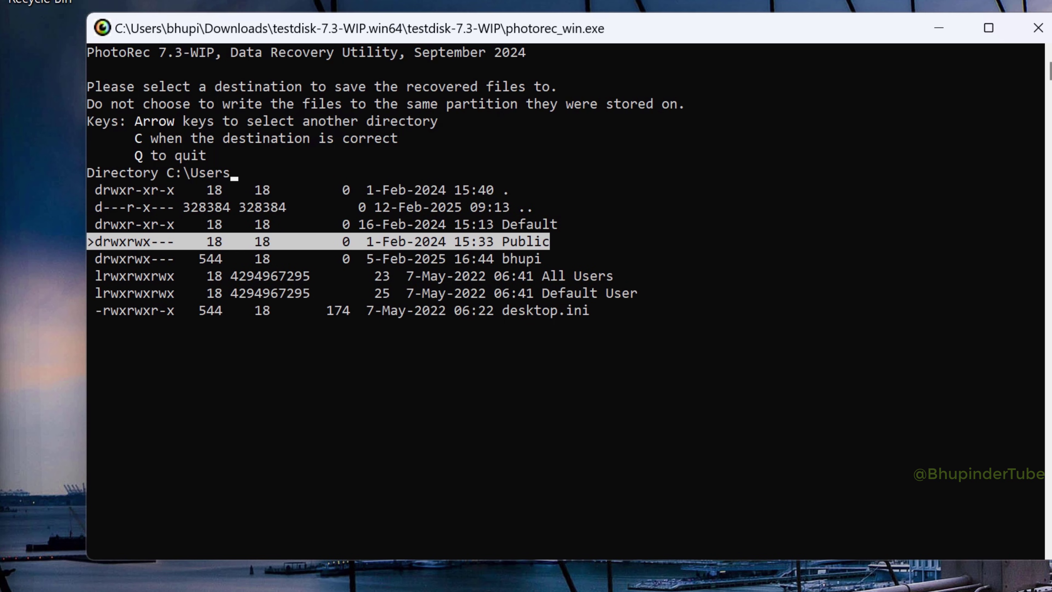
key("Right")
key("Down")
key("Down")
key("Down")
key("Down")
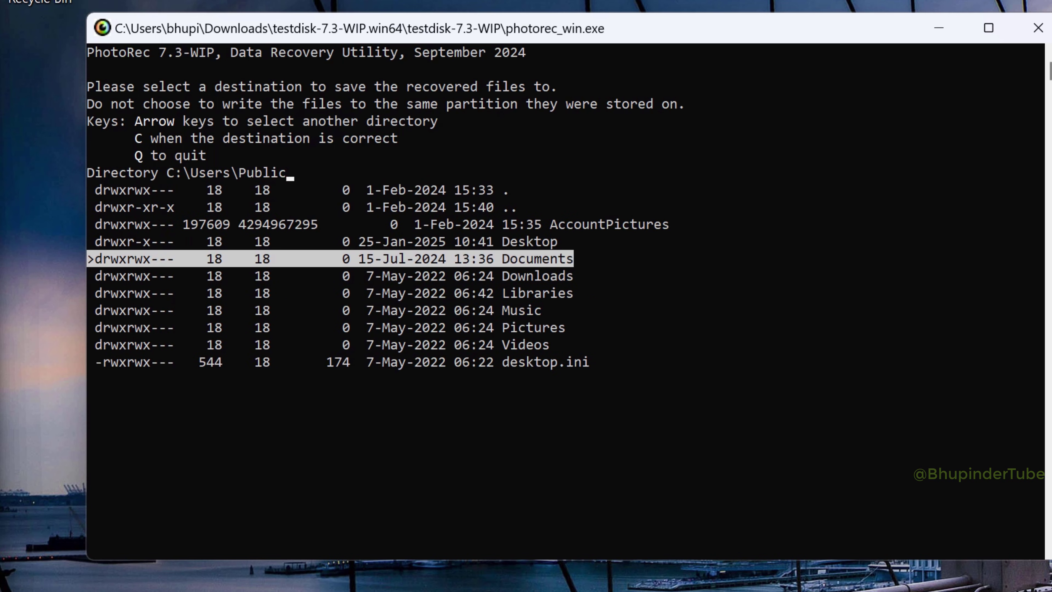
key("Down")
key("Right")
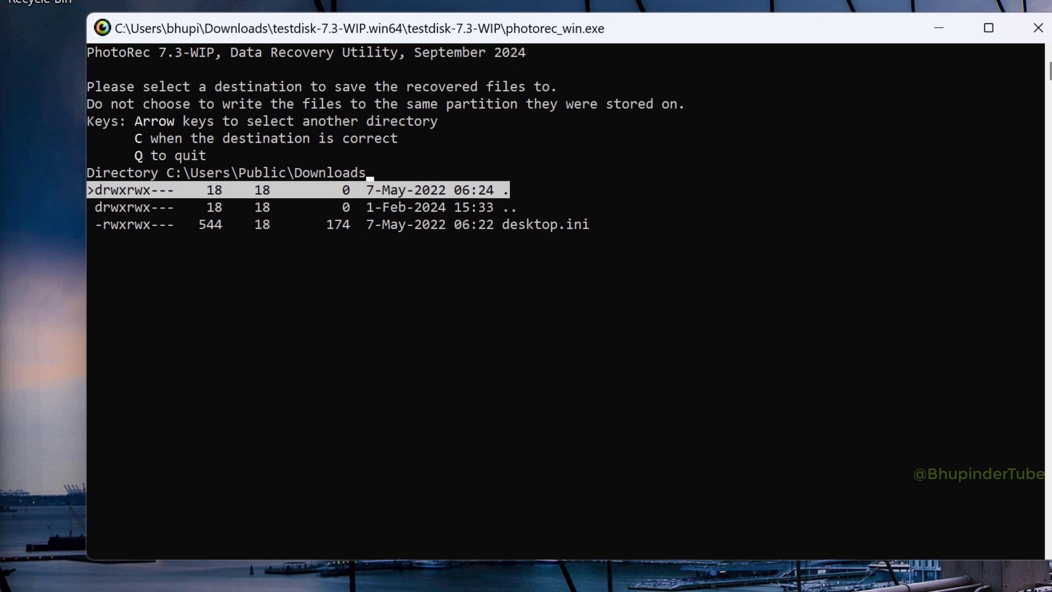
key("Left")
key("Left")
key("Left")
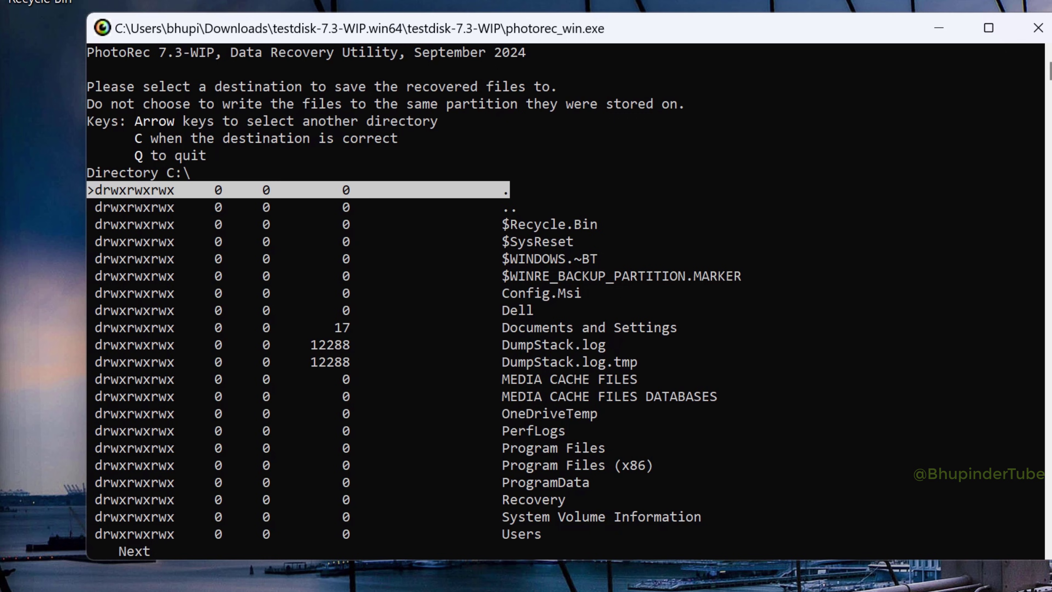
key("c")
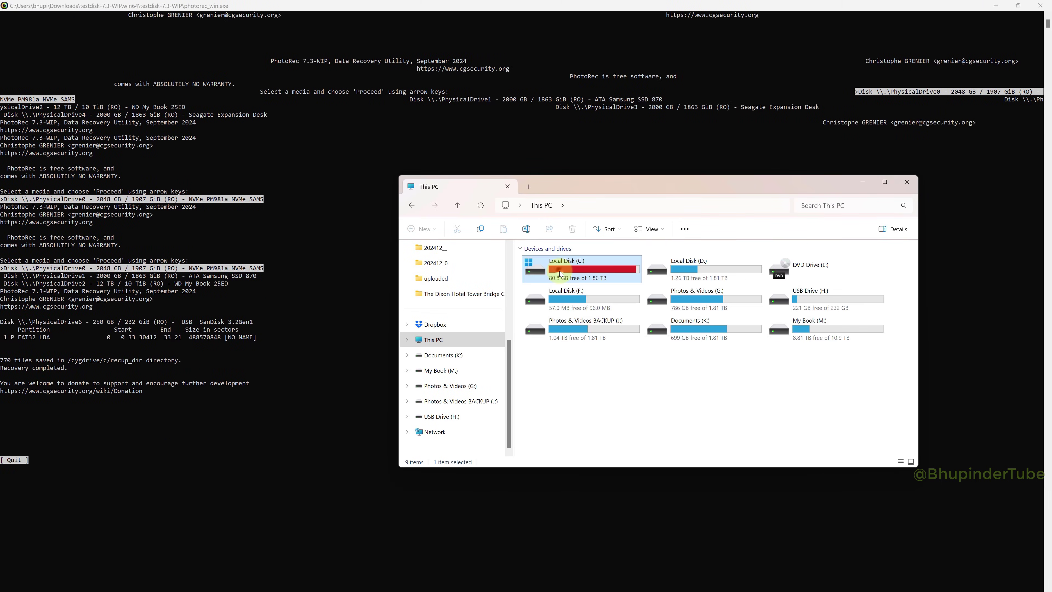
Open Local Disk (C:) and the recup_dir.1 folder of recovered files.
double_click(559, 271)
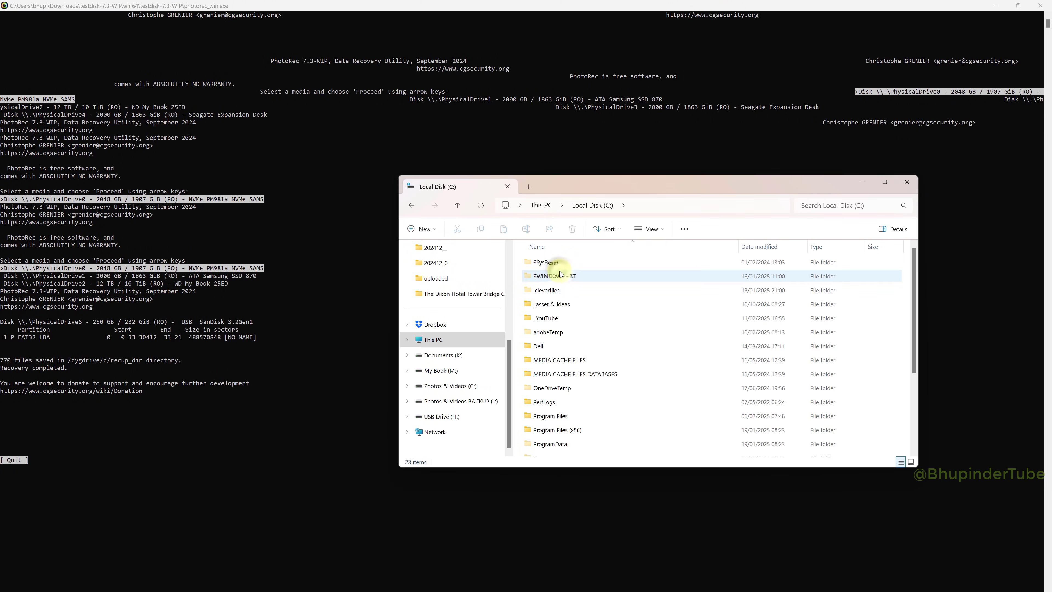
scroll(587, 358, "down", 3)
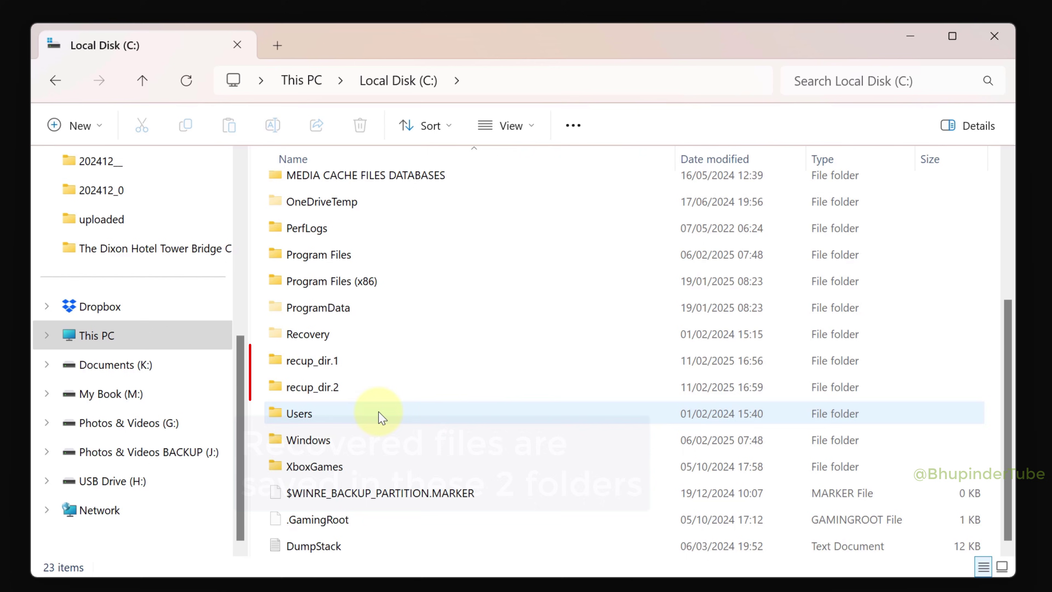
mouse_move(383, 365)
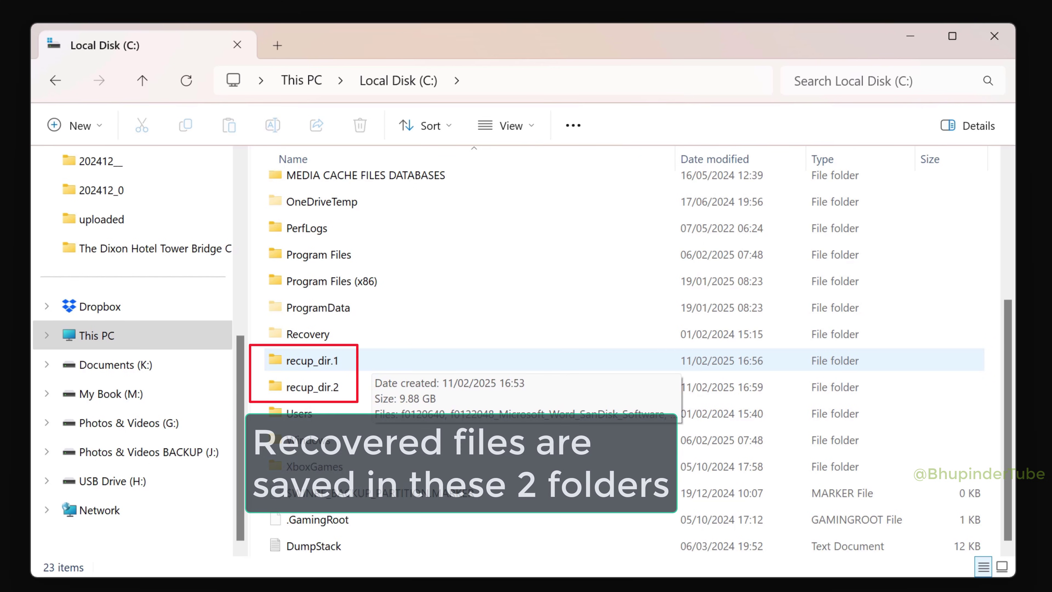
double_click(387, 364)
View recovered JPG photos such as f0165888, then play a recovered MOV video.
scroll(388, 363, "down", 8)
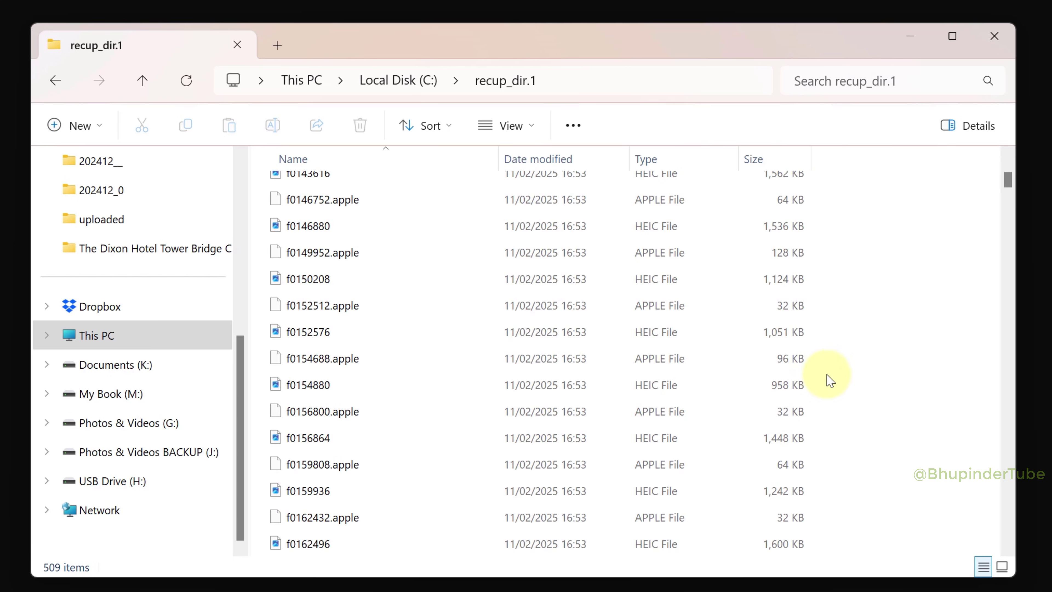
double_click(385, 358)
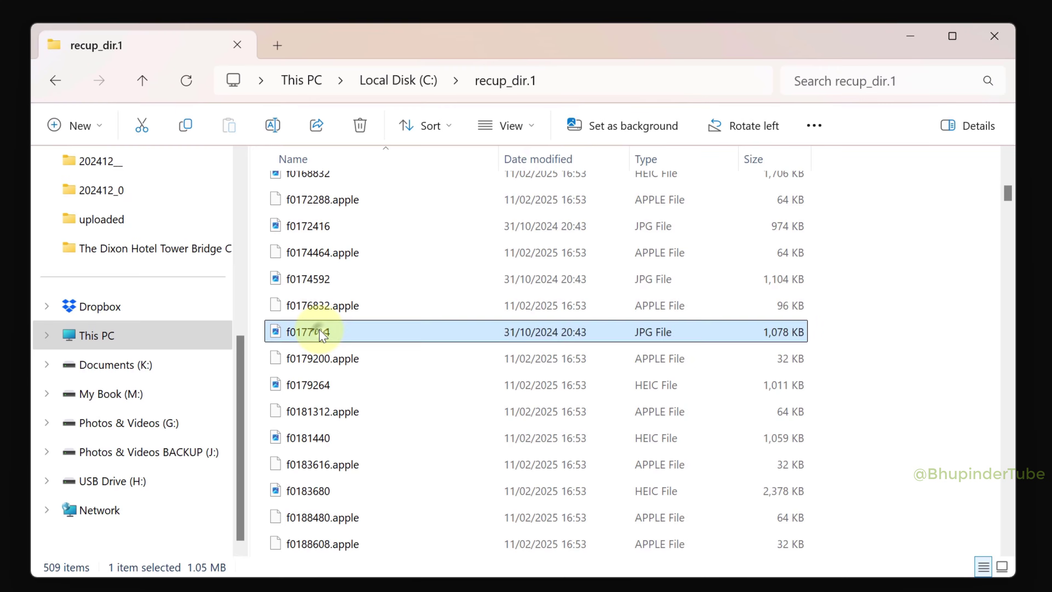
double_click(322, 331)
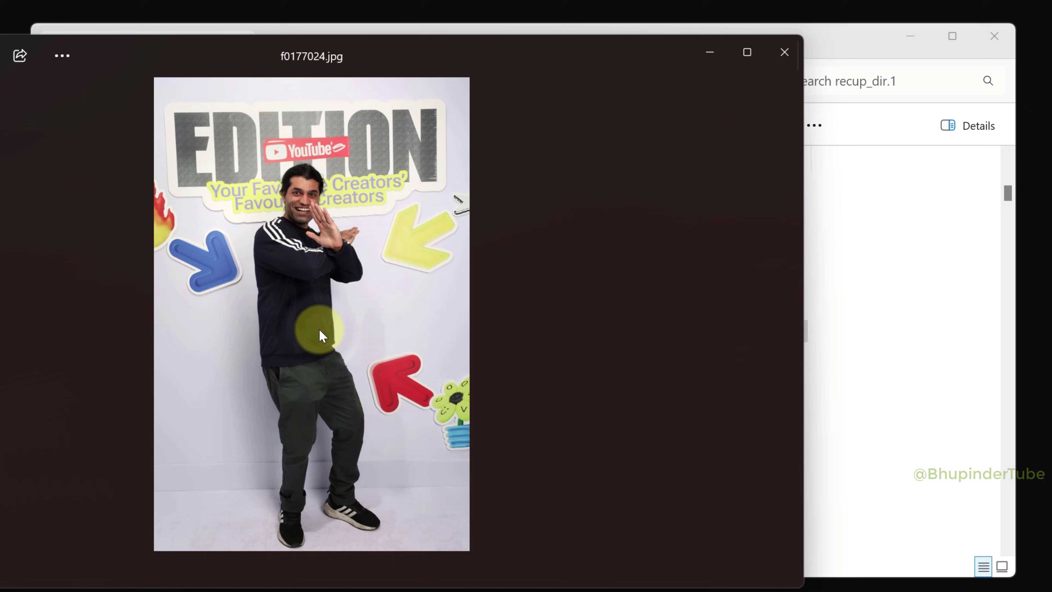
left_click(777, 54)
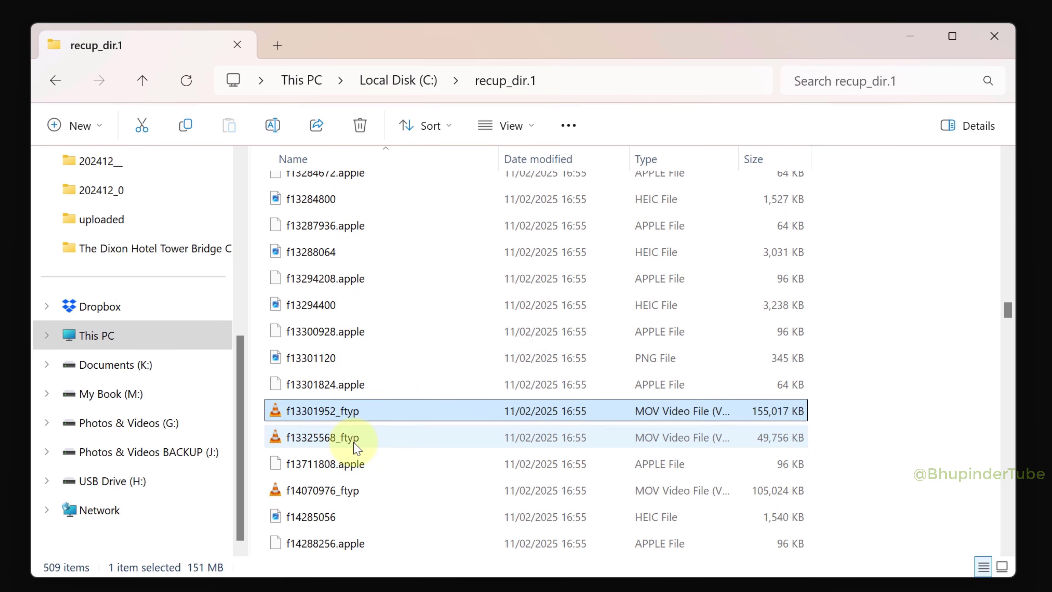
double_click(355, 447)
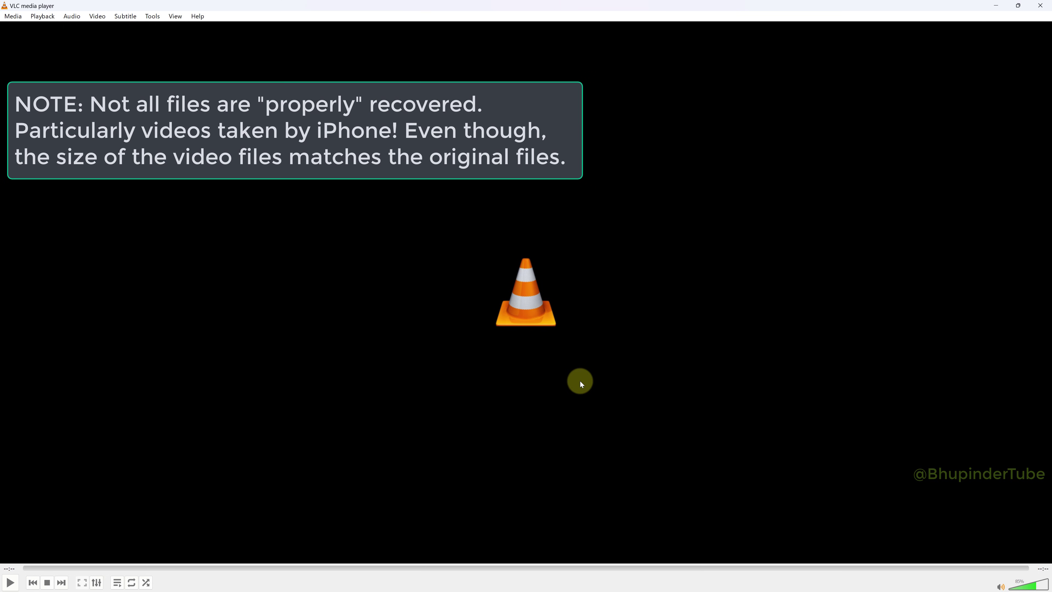
Try playing the recovered video in VLC, then test another recovered MOV clip from recup_dir.1.
left_click(10, 582)
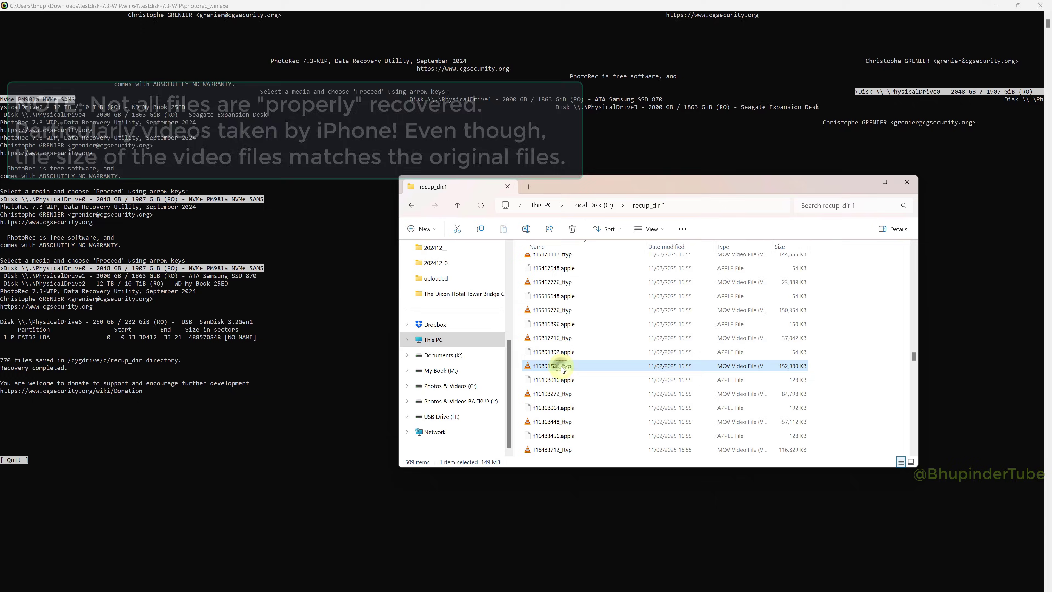
double_click(562, 367)
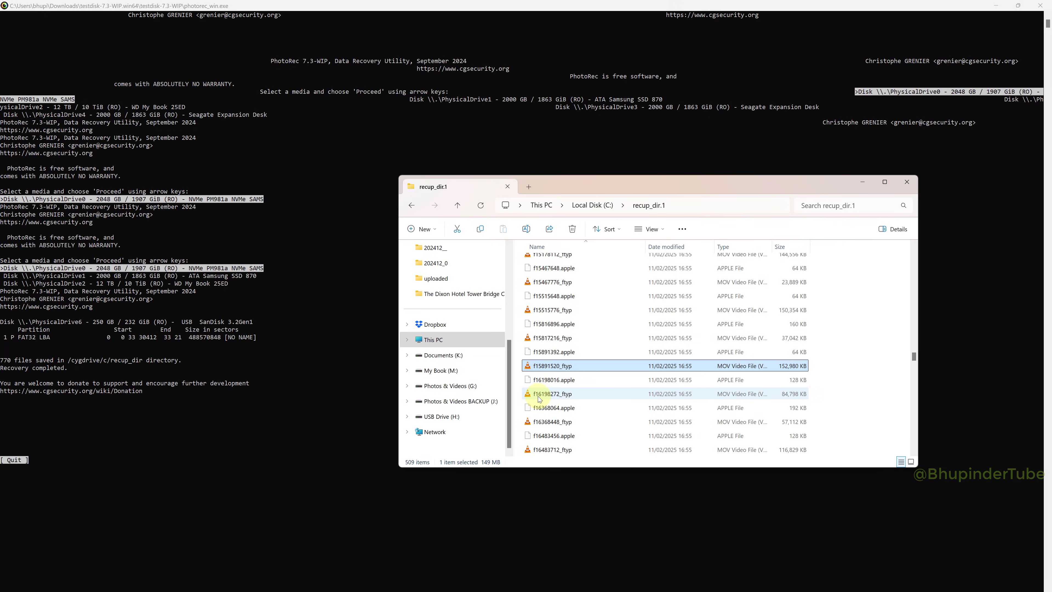